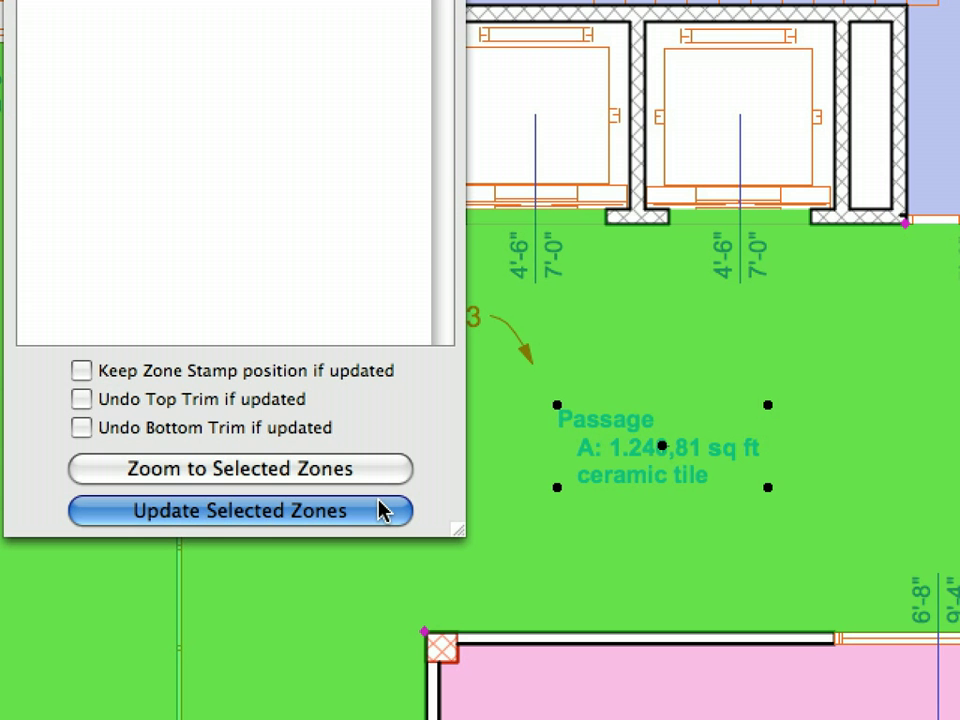
- Update the trimmed Passage zone with Update Selected Zones so its area reads 896,64 sq ft
{"action": "left_click", "coordinate": [380, 510]}
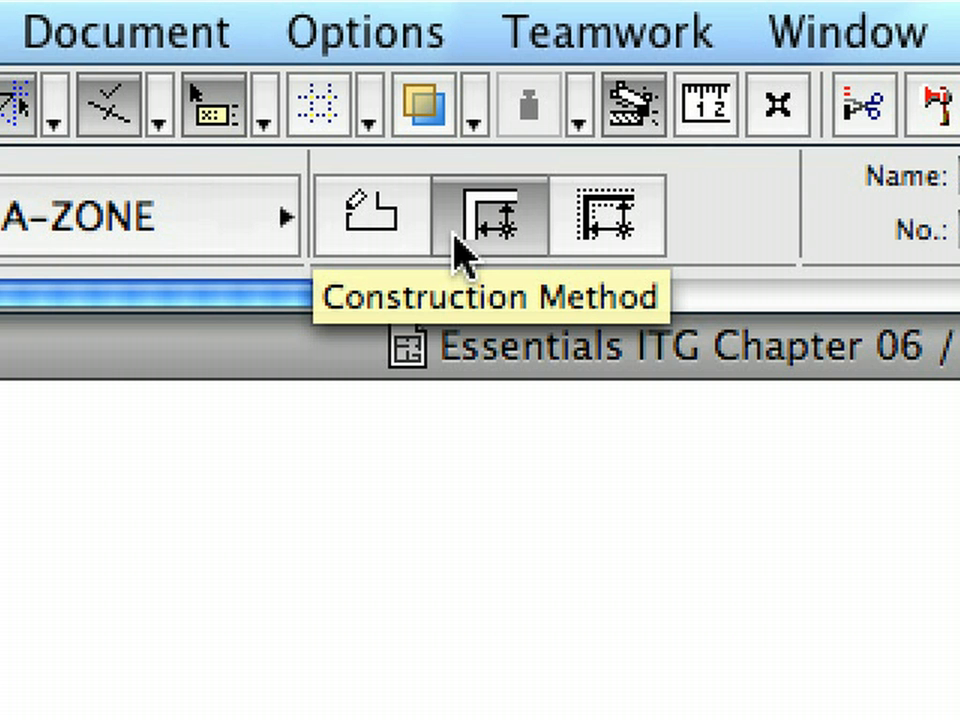
{"action": "left_click", "coordinate": [0, 32]}
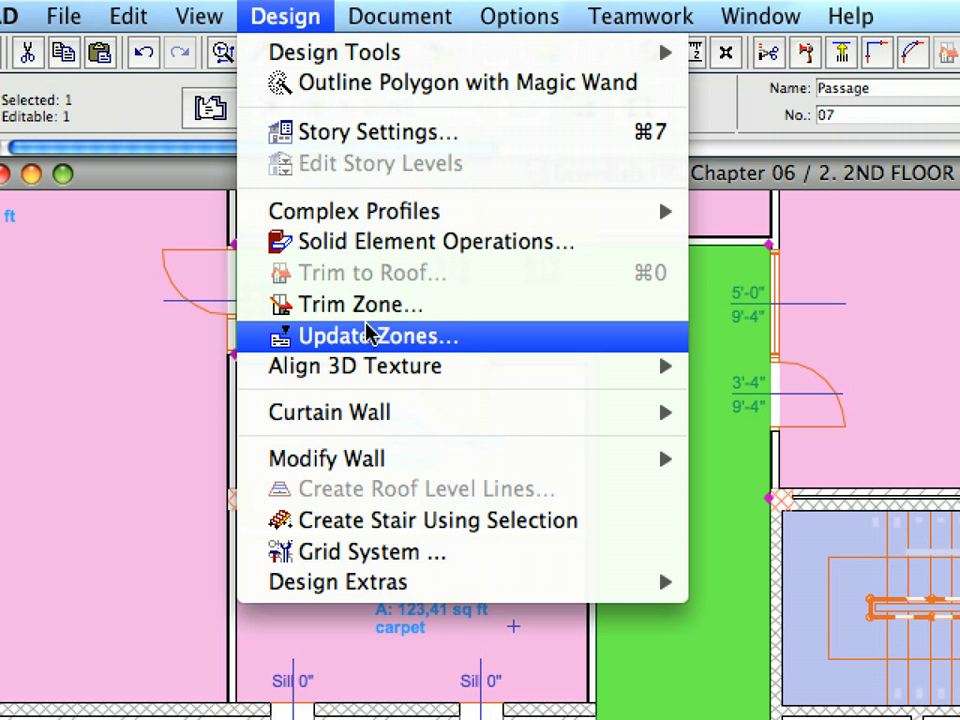
{"action": "left_click", "coordinate": [370, 336]}
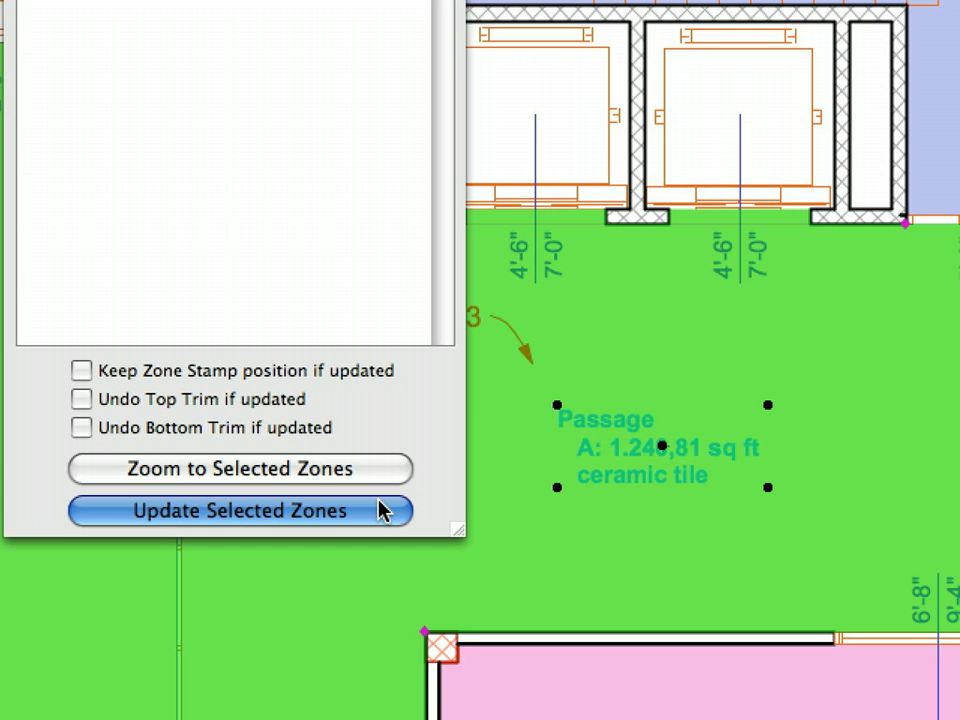
{"action": "left_click", "coordinate": [381, 510]}
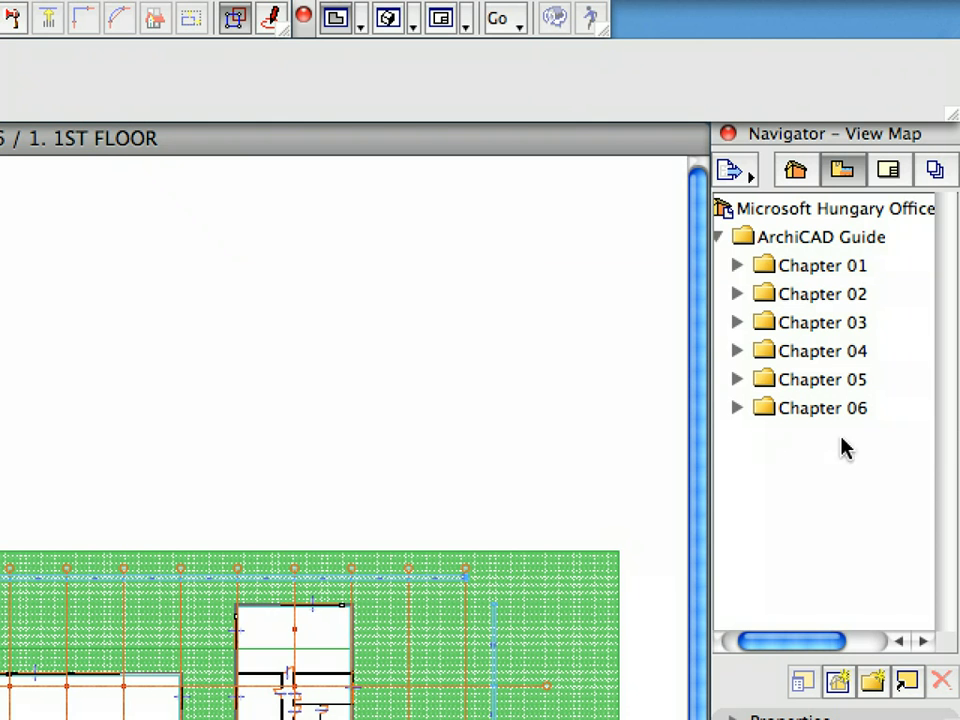
- Open the 6.1.1 Zone-01/01 view and load the Zone-01 favorite (Office zone 004) into the Zone tool
{"action": "left_click", "coordinate": [736, 408]}
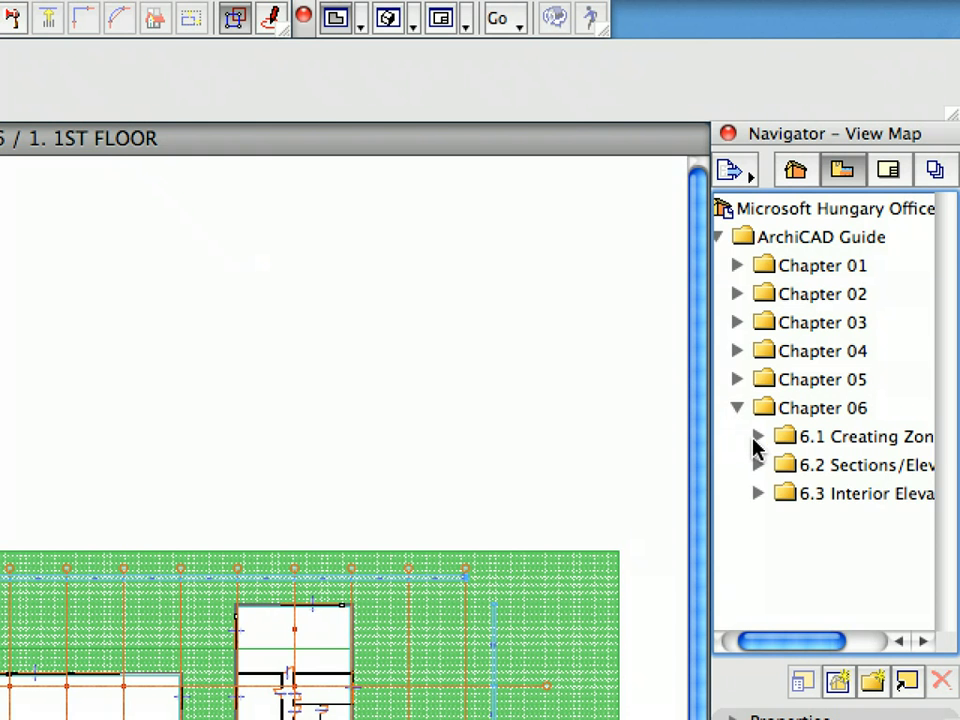
{"action": "left_click", "coordinate": [757, 437]}
{"action": "scroll", "coordinate": [826, 472], "scroll_direction": "right", "scroll_amount": 2}
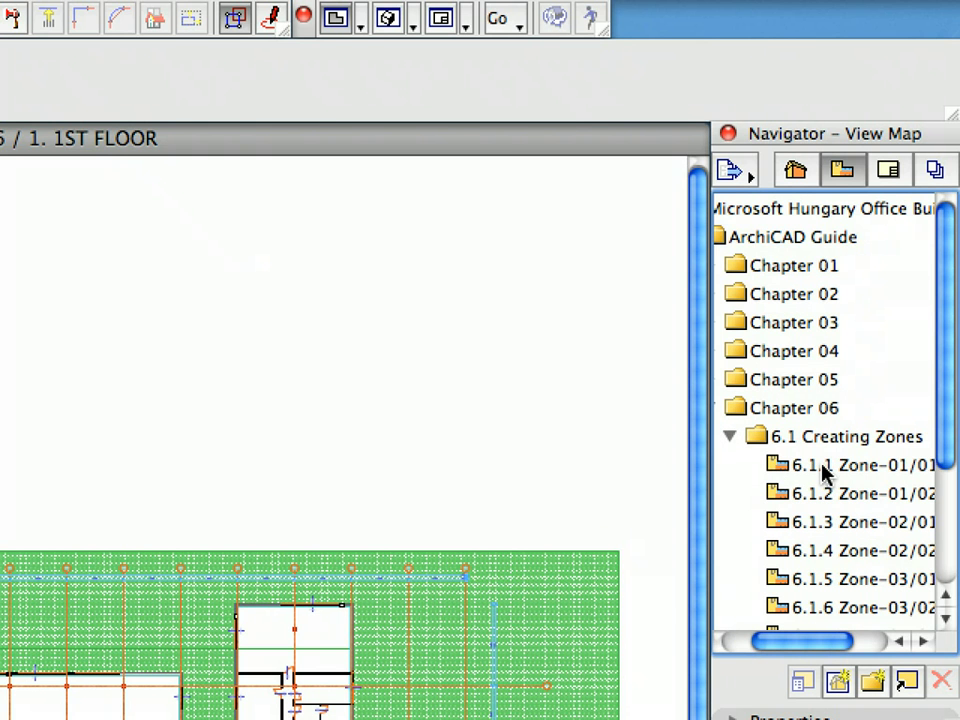
{"action": "double_click", "coordinate": [822, 470]}
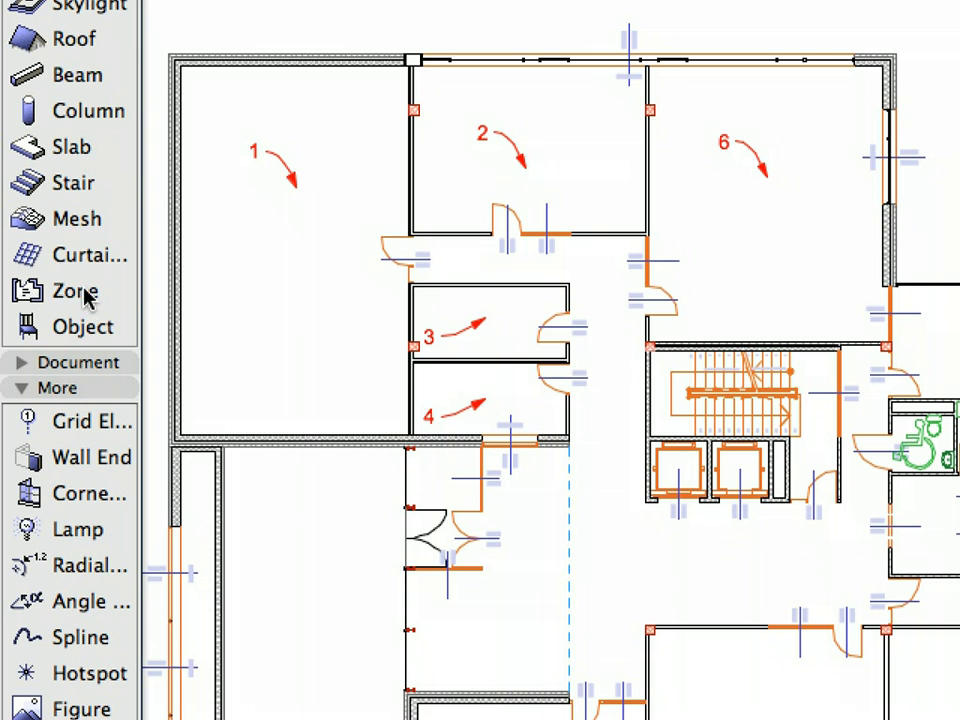
{"action": "left_click", "coordinate": [100, 297]}
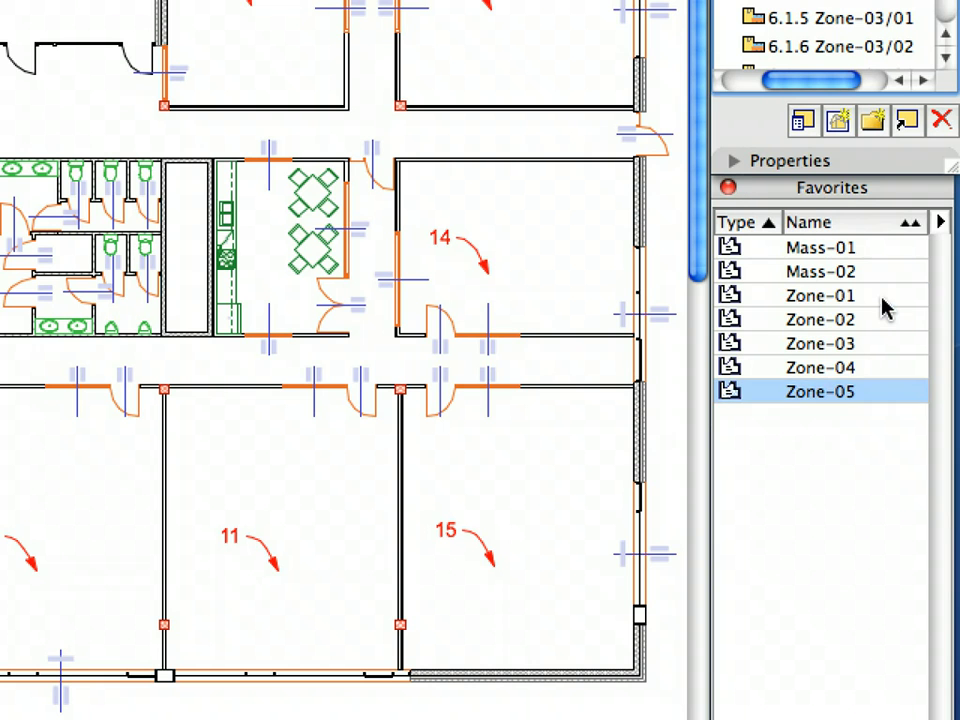
{"action": "left_click", "coordinate": [883, 300]}
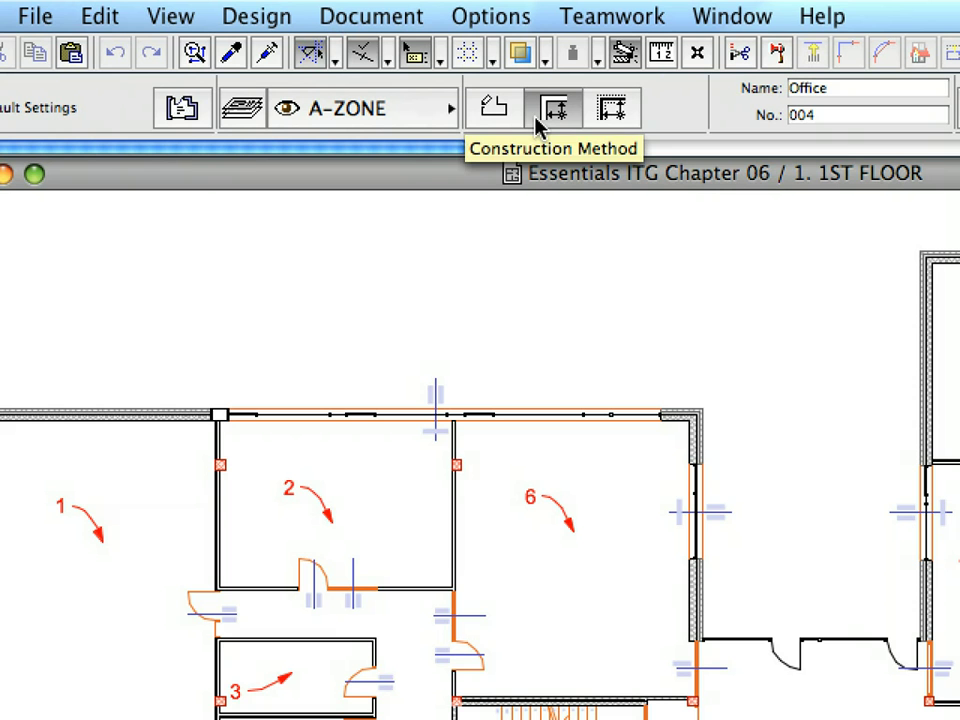
{"action": "left_click", "coordinate": [183, 109]}
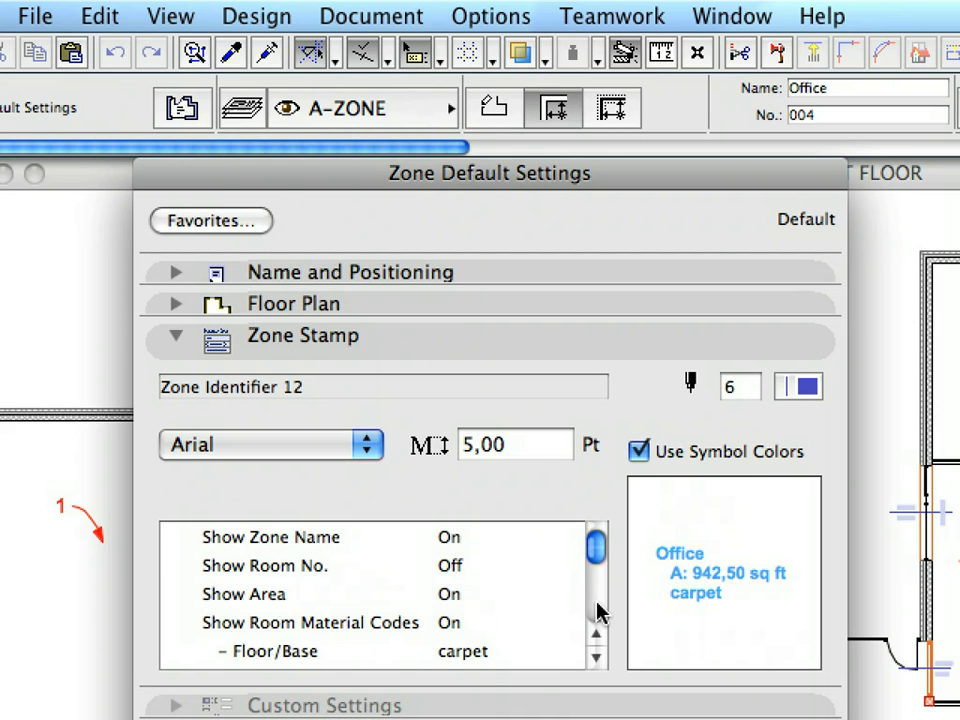
{"action": "left_click", "coordinate": [597, 658]}
{"action": "left_click", "coordinate": [597, 658]}
{"action": "left_click", "coordinate": [597, 658]}
{"action": "left_click", "coordinate": [597, 658]}
{"action": "left_click", "coordinate": [597, 658]}
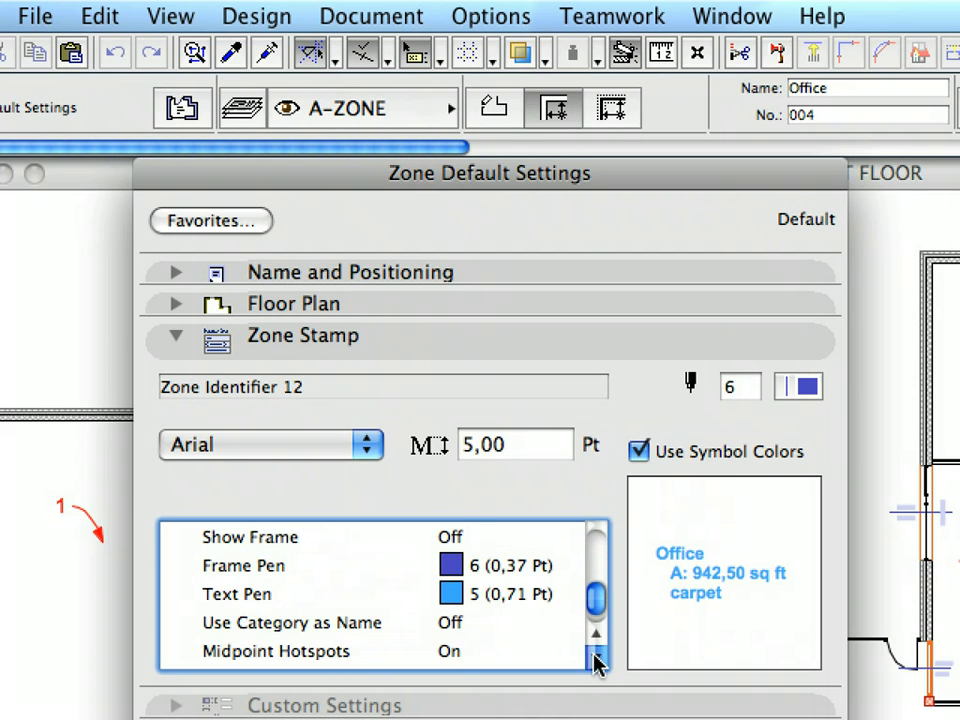
{"action": "left_click", "coordinate": [597, 658]}
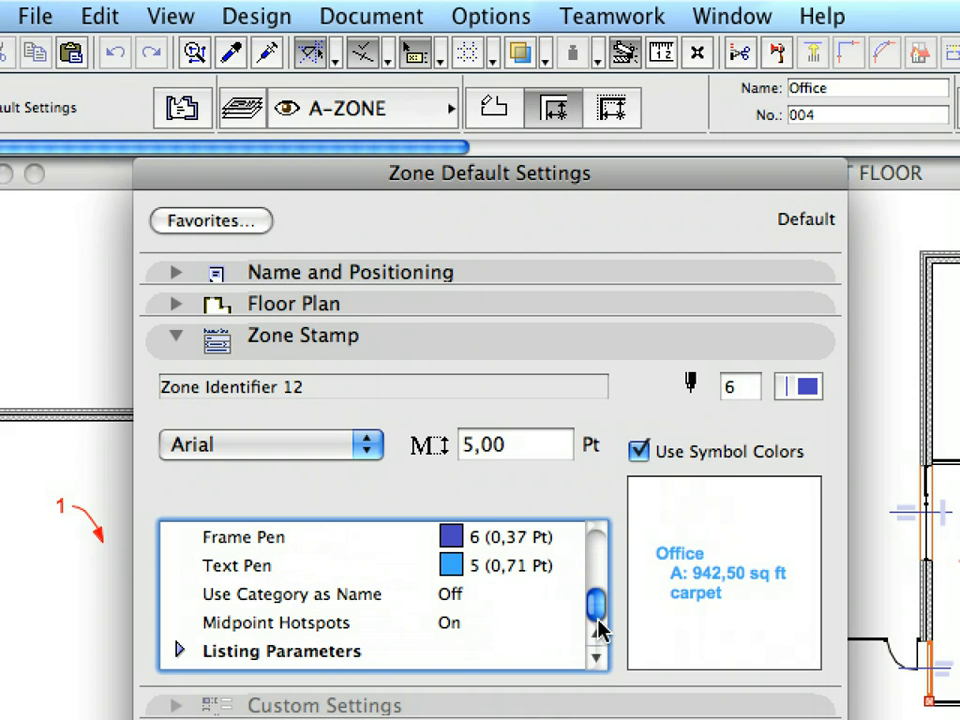
{"action": "left_click_drag", "start_coordinate": [600, 610], "coordinate": [602, 557]}
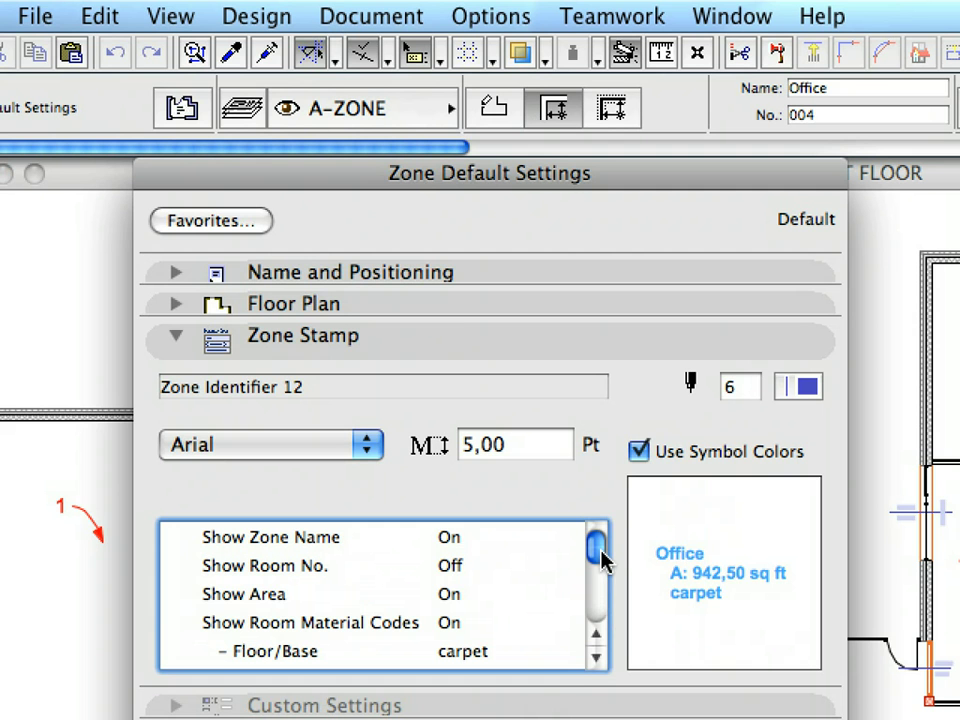
{"action": "left_click", "coordinate": [538, 346]}
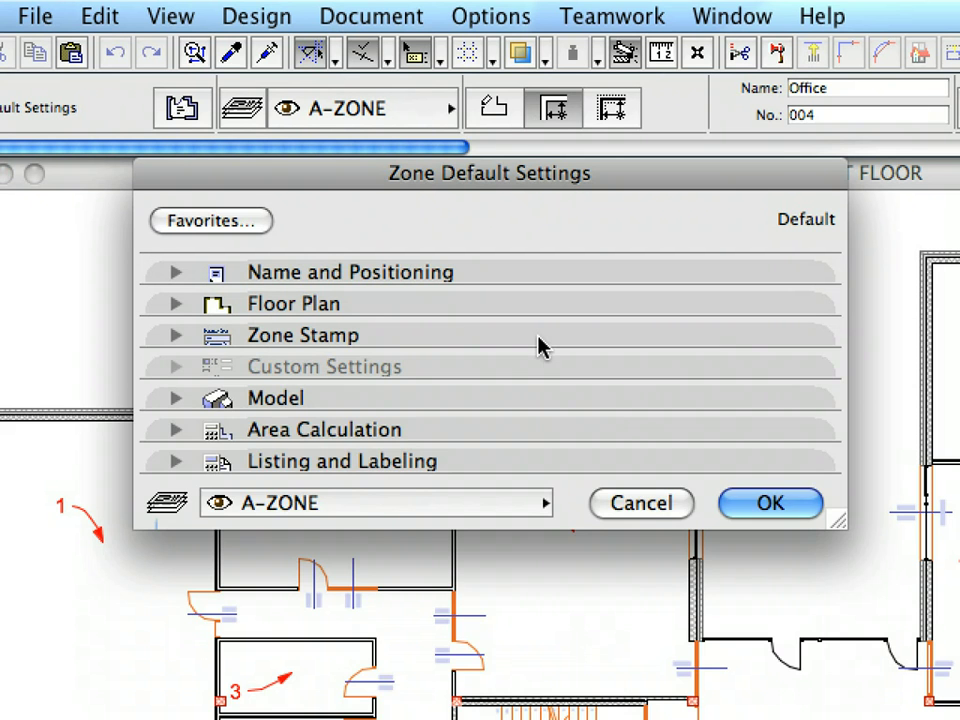
{"action": "left_click", "coordinate": [669, 506]}
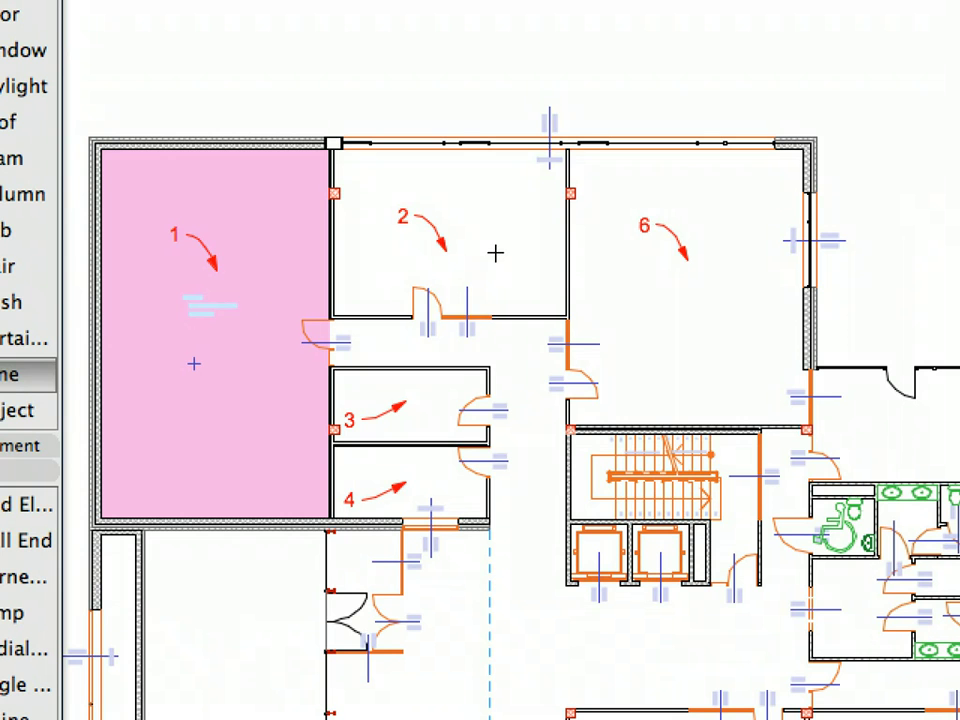
- Create an Office zone inside room 2
{"action": "left_click", "coordinate": [457, 228]}
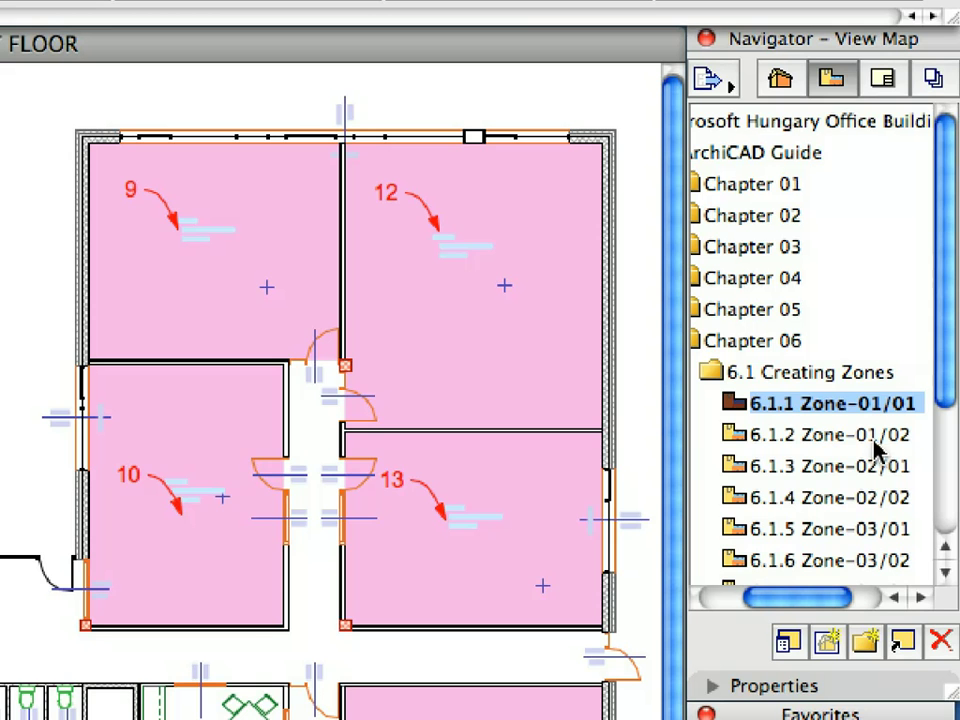
- In the 6.1.2 Zone-01/02 view, place stamped zones in rooms 1, 2, 3 and 4
{"action": "left_click", "coordinate": [918, 265]}
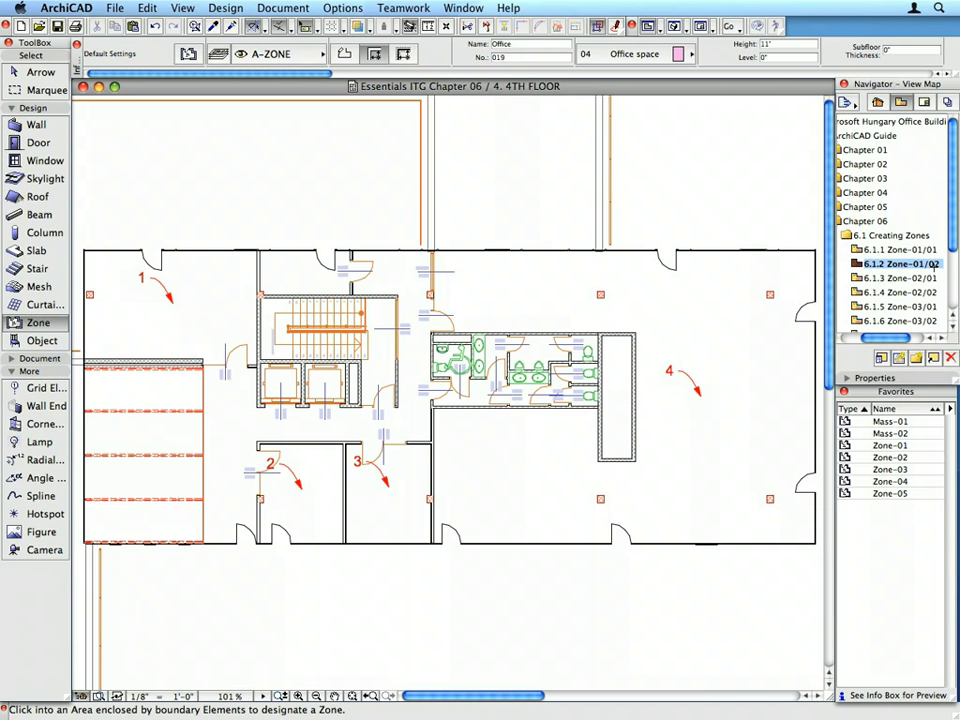
{"action": "left_click", "coordinate": [186, 298]}
{"action": "left_click", "coordinate": [186, 298]}
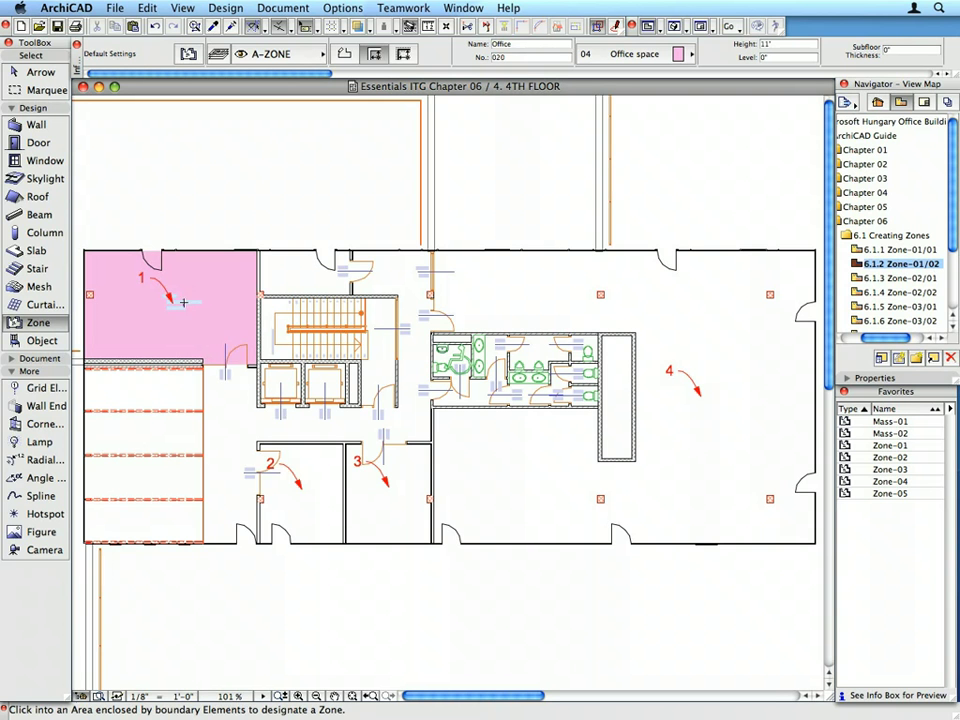
{"action": "left_click", "coordinate": [312, 495]}
{"action": "left_click", "coordinate": [305, 494]}
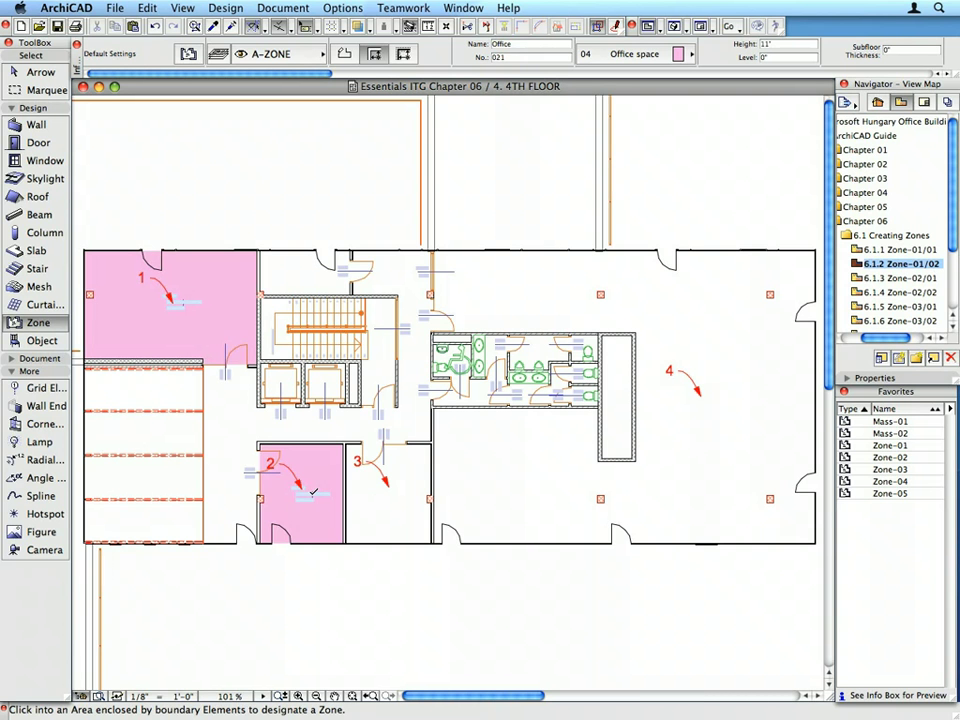
{"action": "left_click", "coordinate": [399, 491]}
{"action": "left_click", "coordinate": [398, 492]}
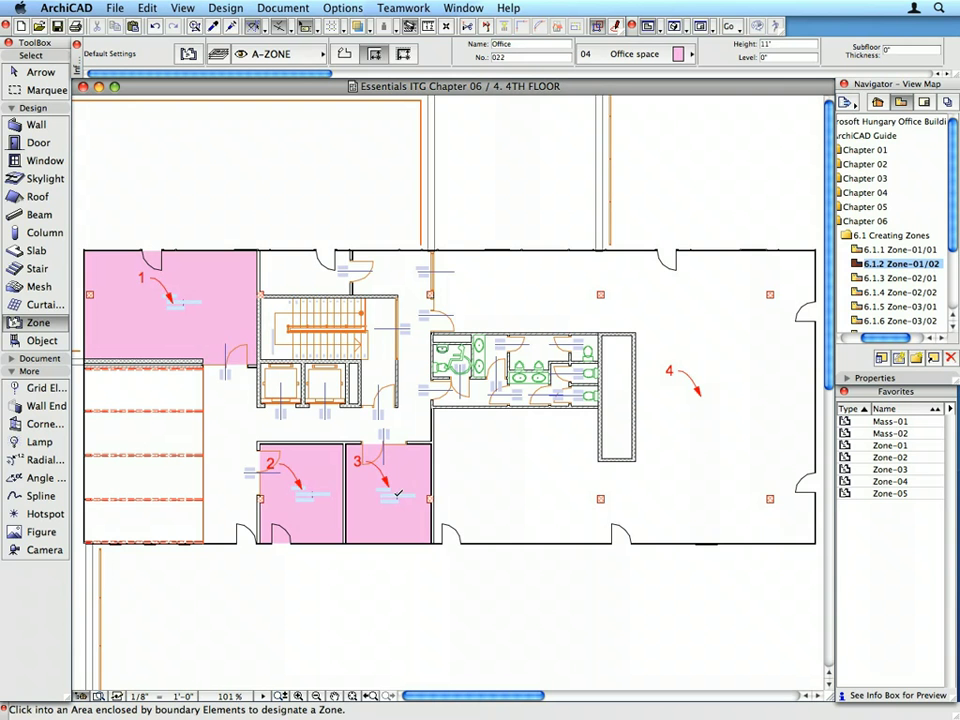
{"action": "left_click", "coordinate": [717, 400]}
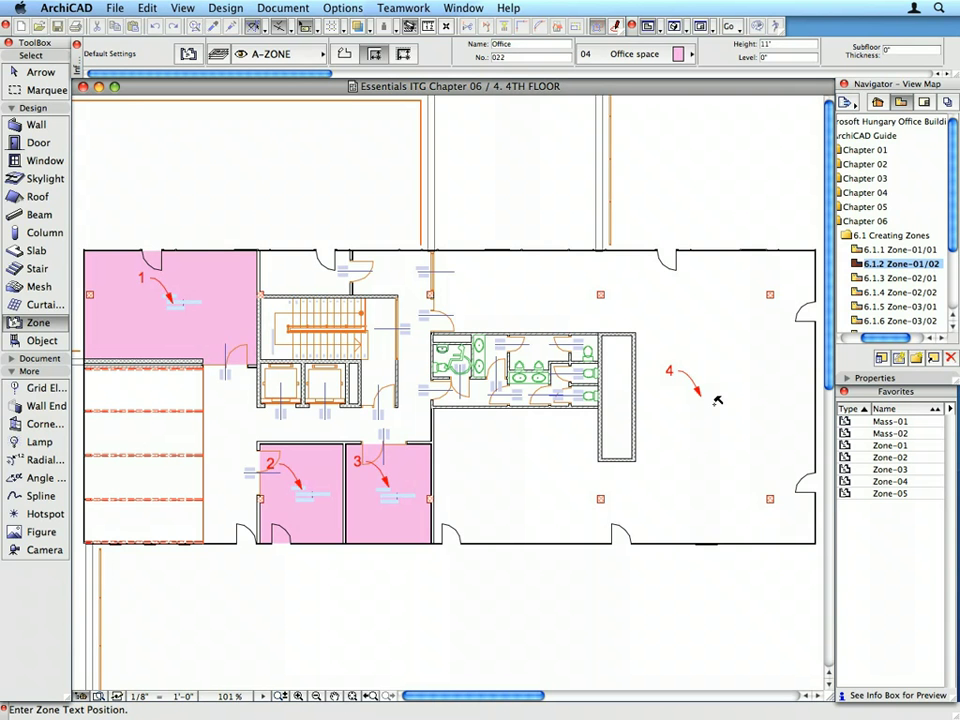
{"action": "left_click", "coordinate": [717, 400]}
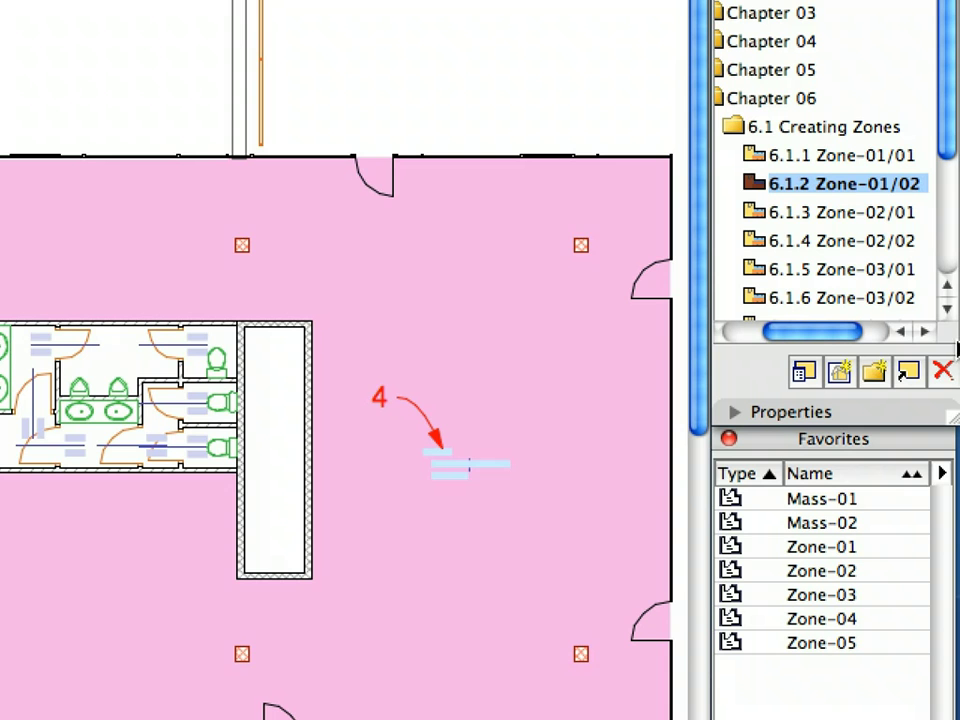
- Open the 6.1.3 Zone-02/01 view and load the Zone-02 favorite zone settings
{"action": "left_click", "coordinate": [930, 280]}
{"action": "double_click", "coordinate": [903, 216]}
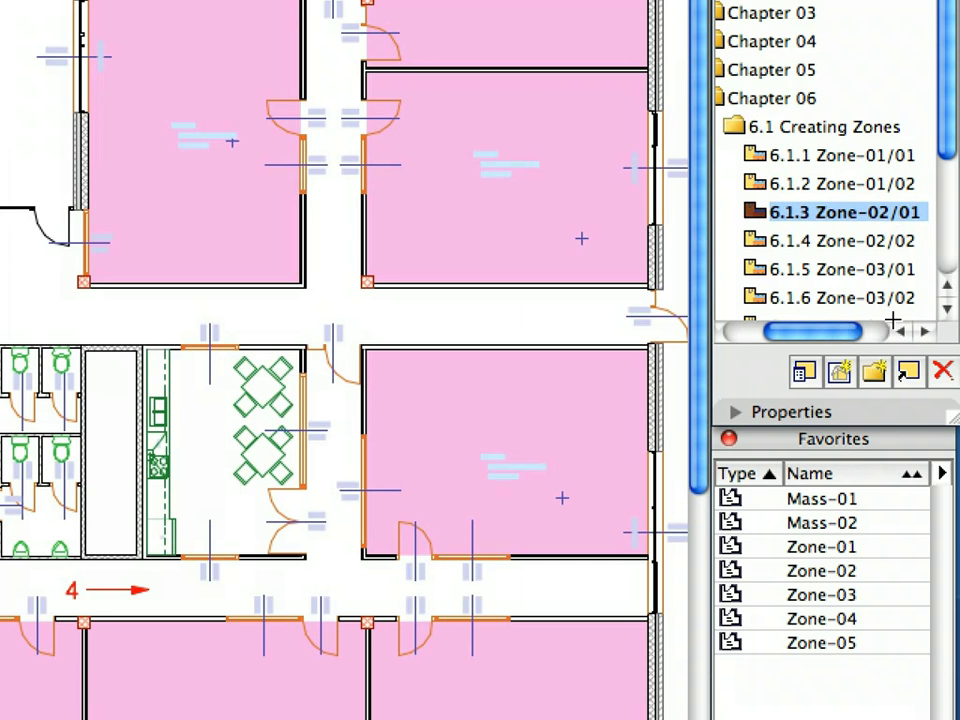
{"action": "left_click", "coordinate": [879, 548]}
{"action": "left_click", "coordinate": [866, 572]}
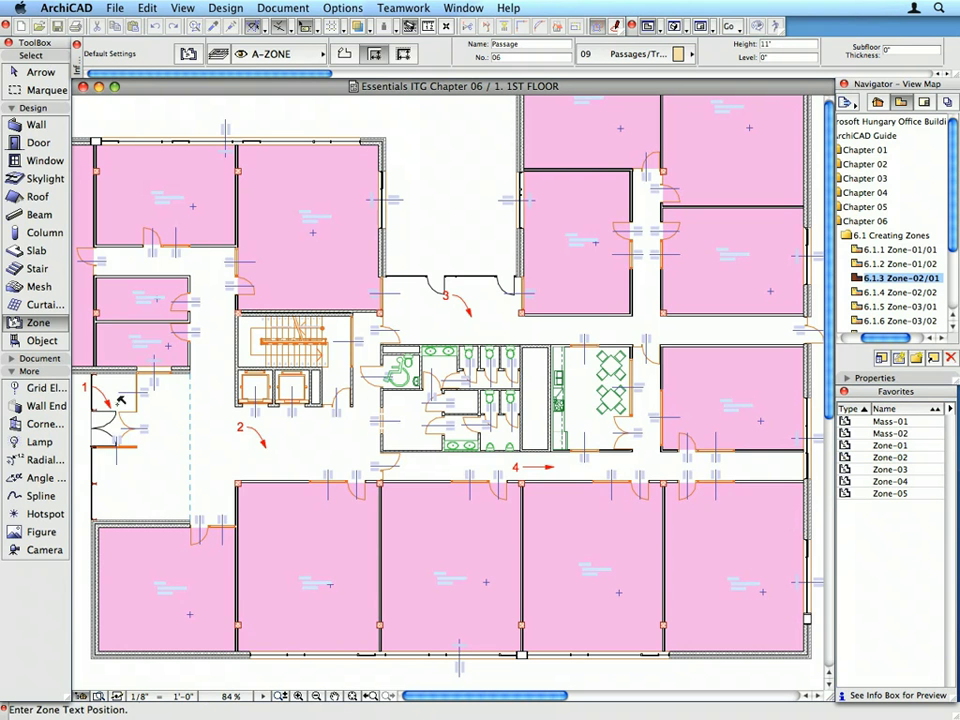
- Create labelled Passage zones over the entrance lobby, the left corridor and the upper corridor
{"action": "left_click", "coordinate": [118, 400]}
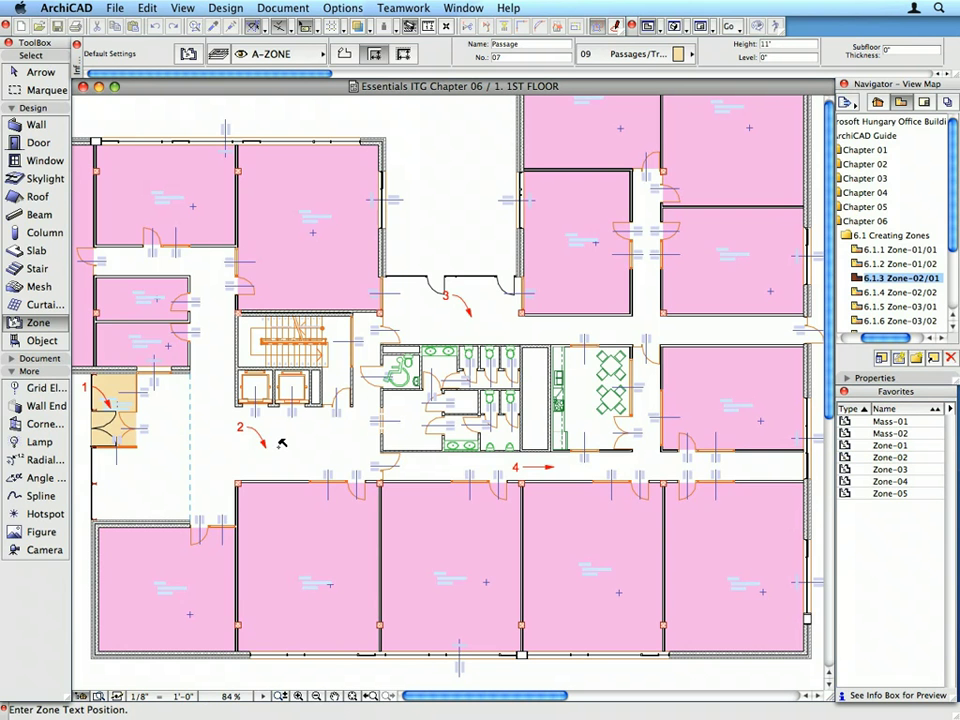
{"action": "left_click", "coordinate": [282, 443]}
{"action": "left_click", "coordinate": [345, 244]}
{"action": "left_click", "coordinate": [463, 313]}
{"action": "left_click", "coordinate": [421, 350]}
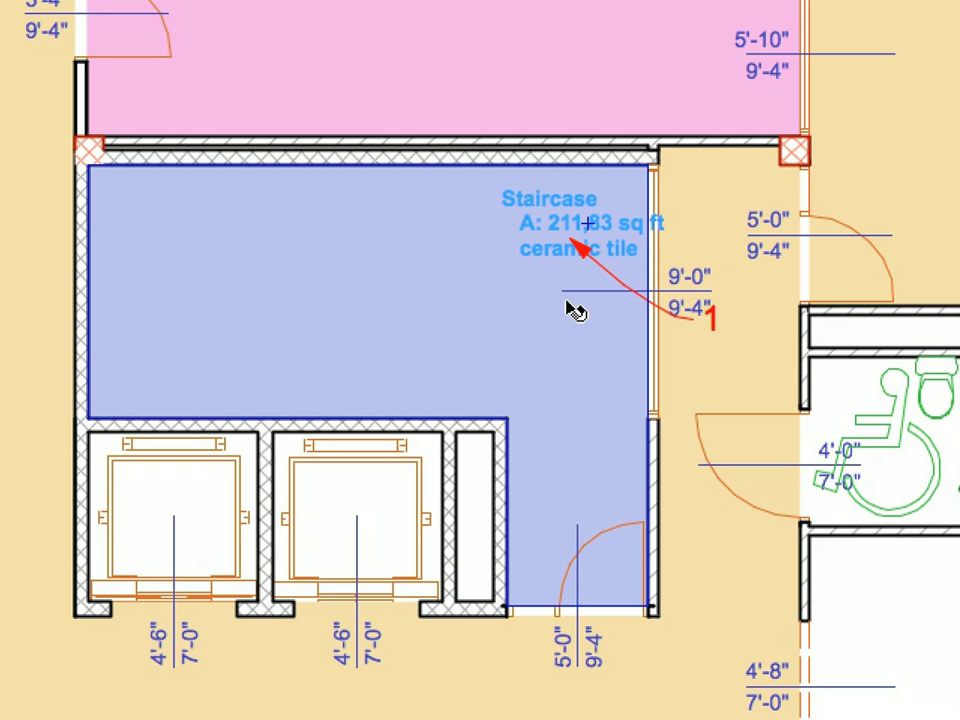
- Send the Staircase zone to the back so the stair treads show over its fill
{"action": "left_click", "coordinate": [568, 342]}
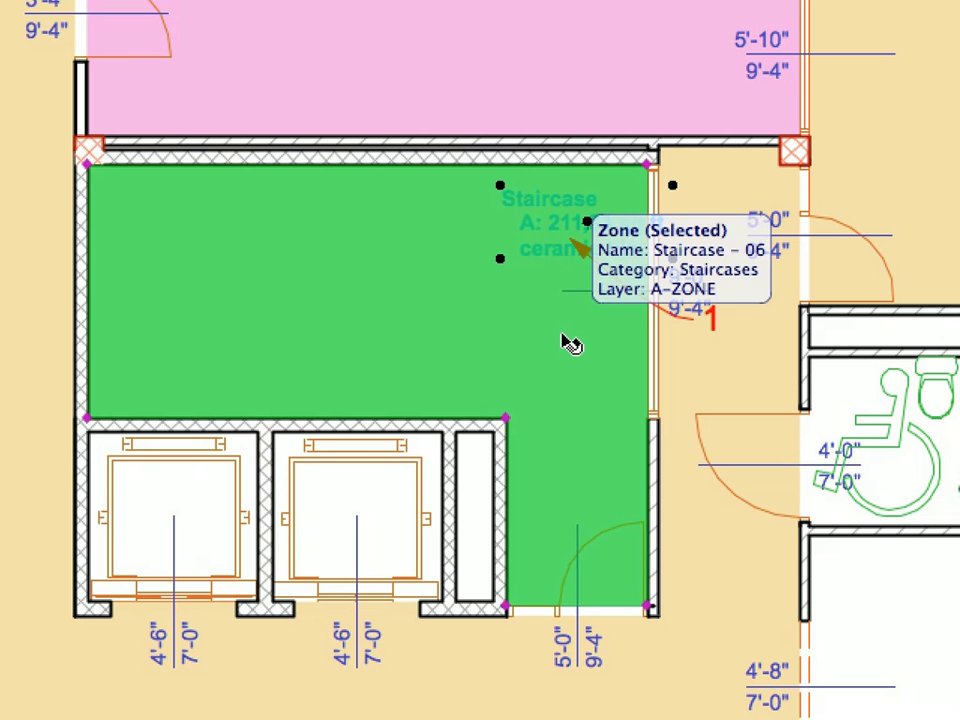
{"action": "right_click", "coordinate": [129, 180]}
{"action": "mouse_move", "coordinate": [461, 461]}
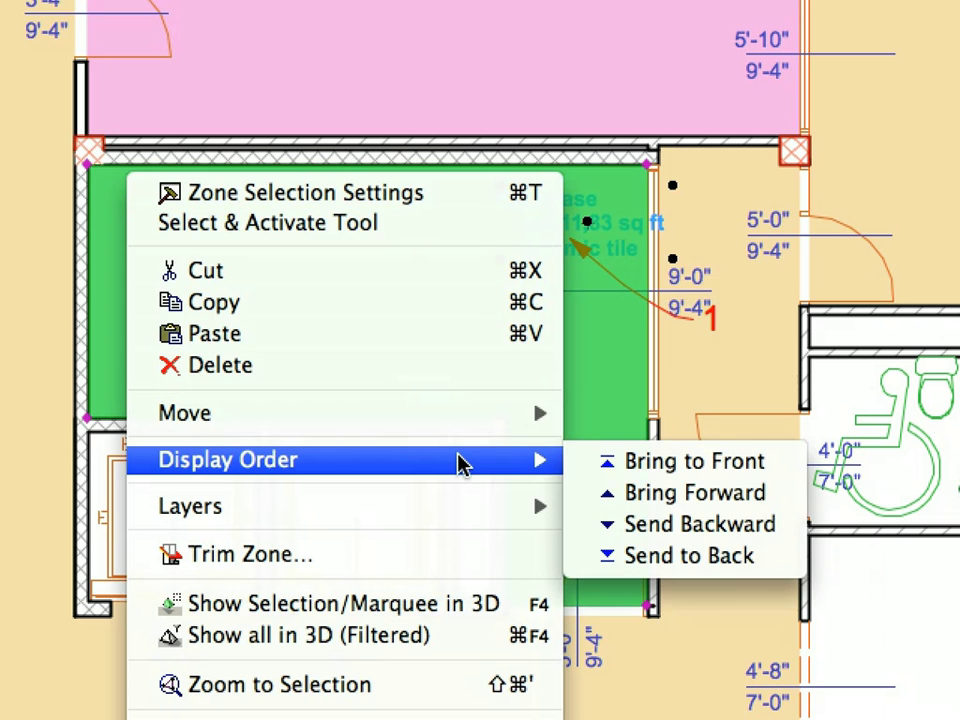
{"action": "left_click", "coordinate": [762, 556]}
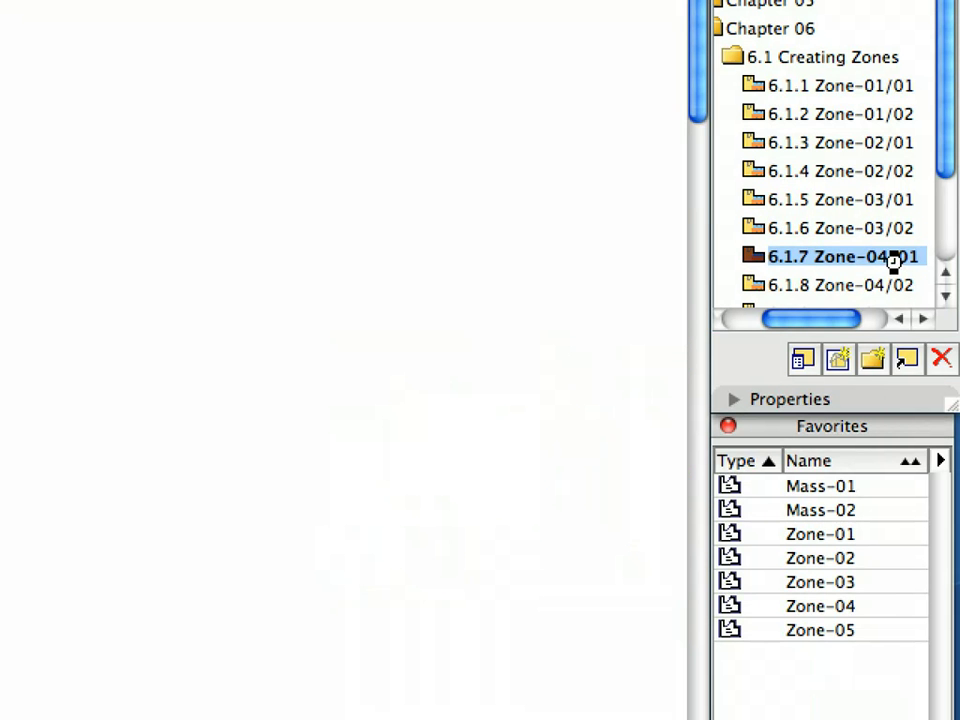
- Load the Zone-04 favorite settings for the green Restroom zone
{"action": "left_click", "coordinate": [880, 582]}
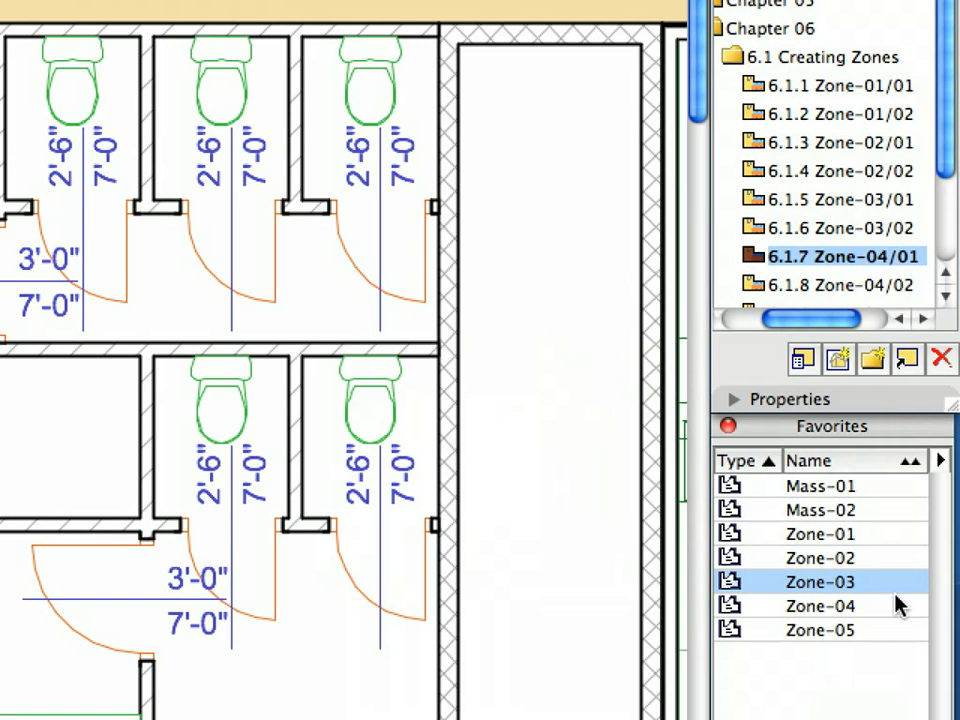
{"action": "left_click", "coordinate": [860, 607]}
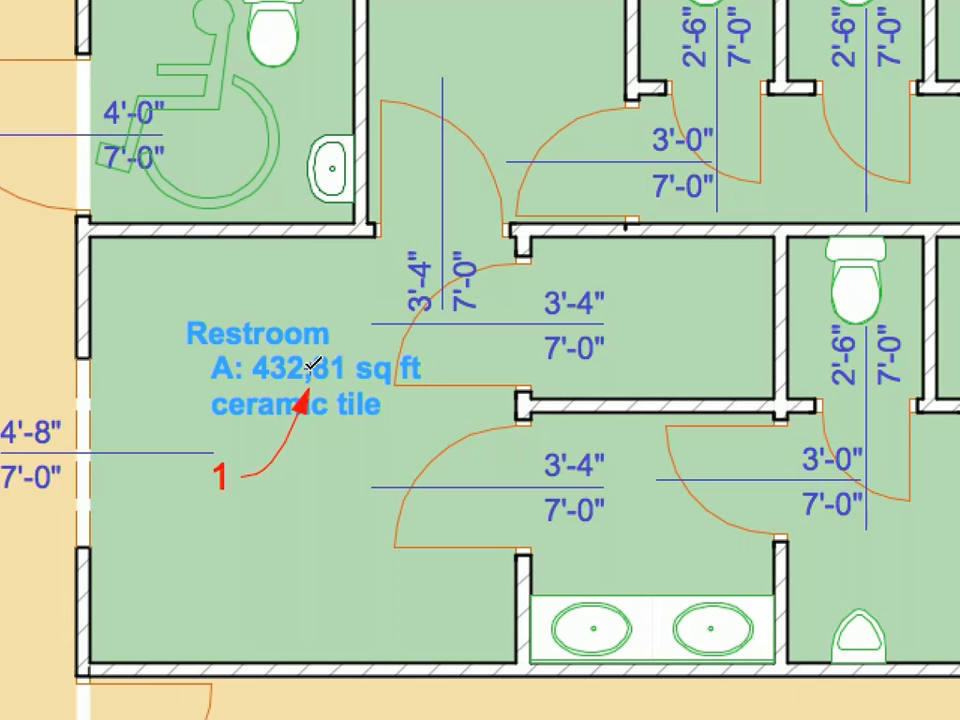
- Check the restroom wall's Relation to Zones stays No Effect On Zones and cancel without changes
{"action": "left_click", "coordinate": [277, 239]}
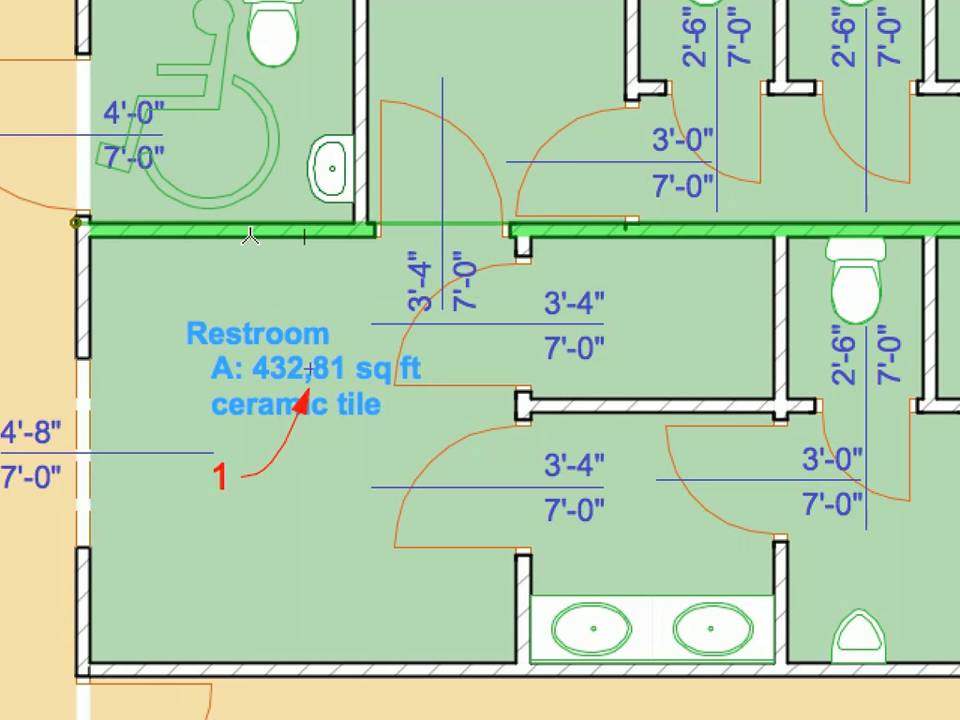
{"action": "right_click", "coordinate": [253, 245]}
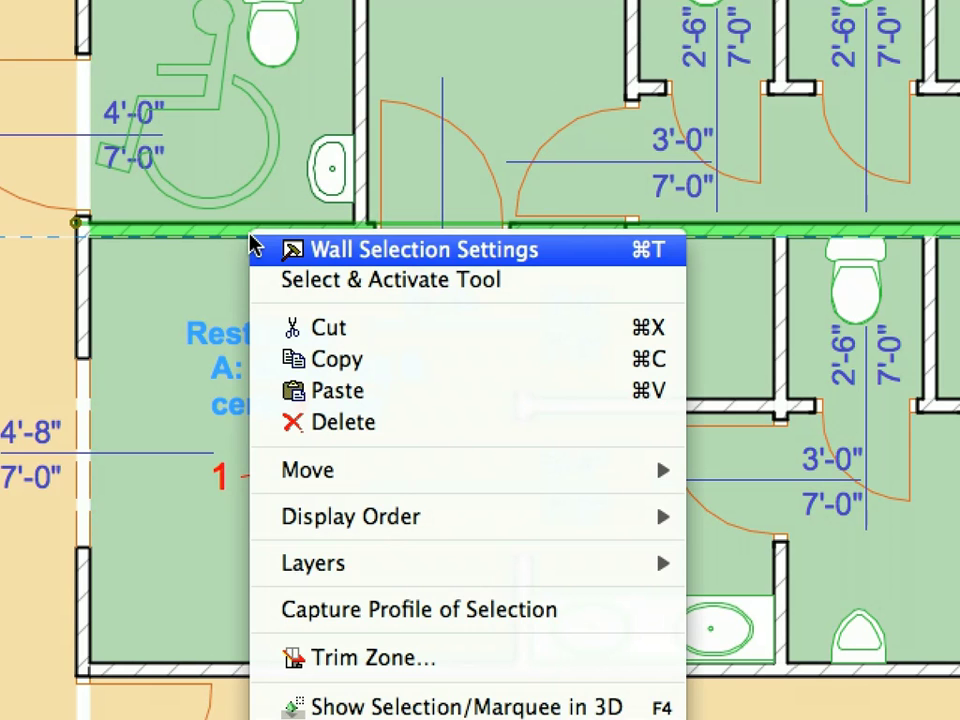
{"action": "left_click", "coordinate": [605, 257]}
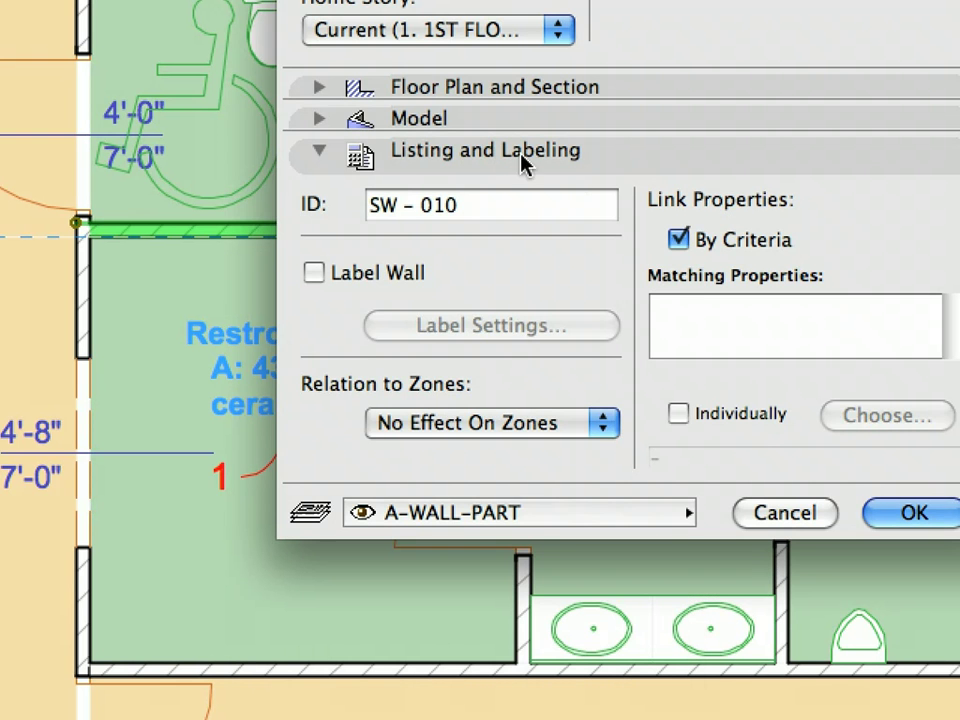
{"action": "left_click", "coordinate": [587, 426]}
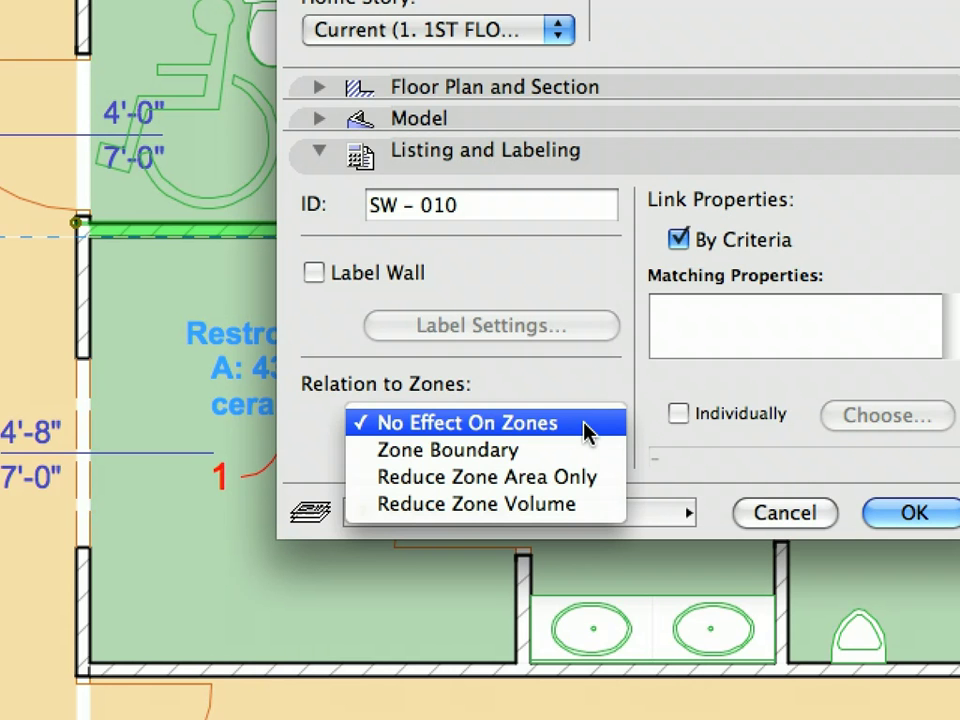
{"action": "left_click", "coordinate": [587, 427]}
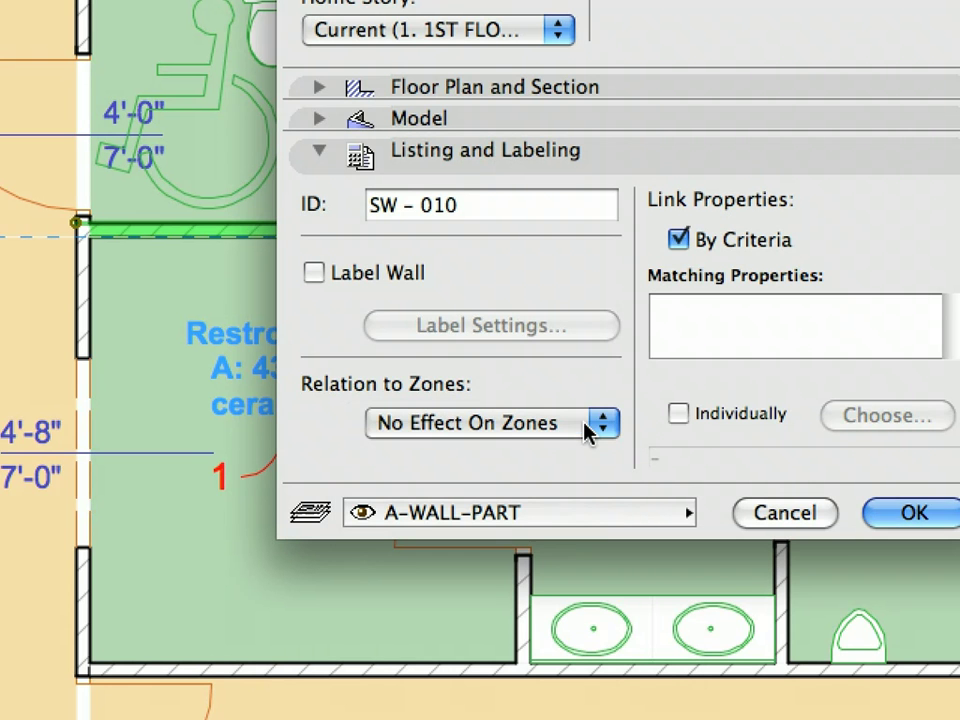
{"action": "left_click", "coordinate": [778, 514]}
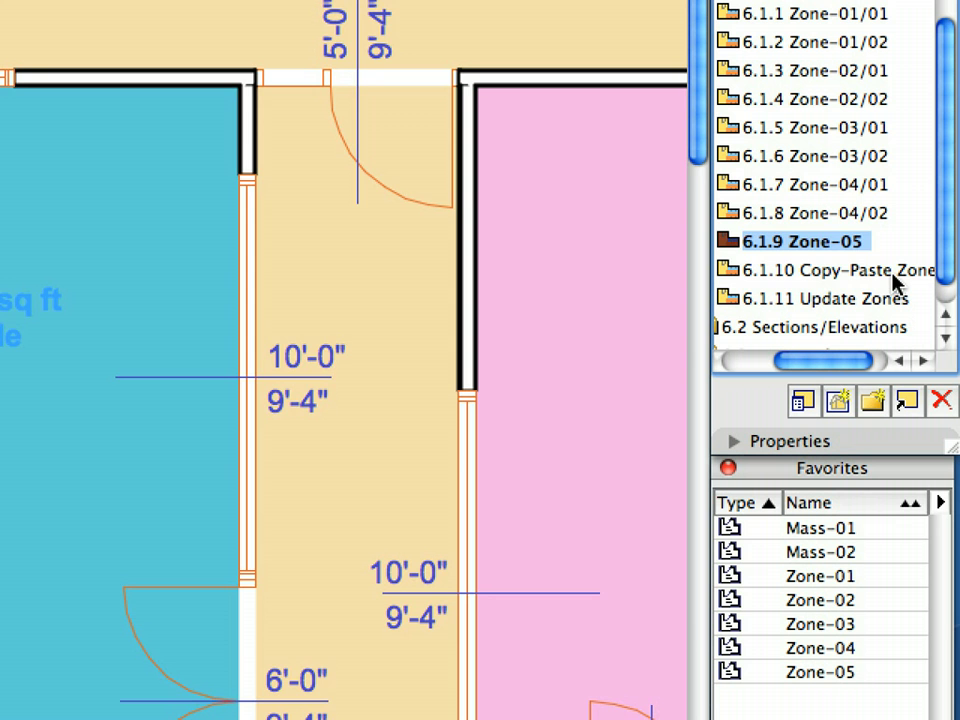
- Open the 6.1.10 Copy-Paste Zones view and draw a rectangular marquee around the whole floor plan
{"action": "left_click", "coordinate": [893, 274]}
{"action": "double_click", "coordinate": [893, 274]}
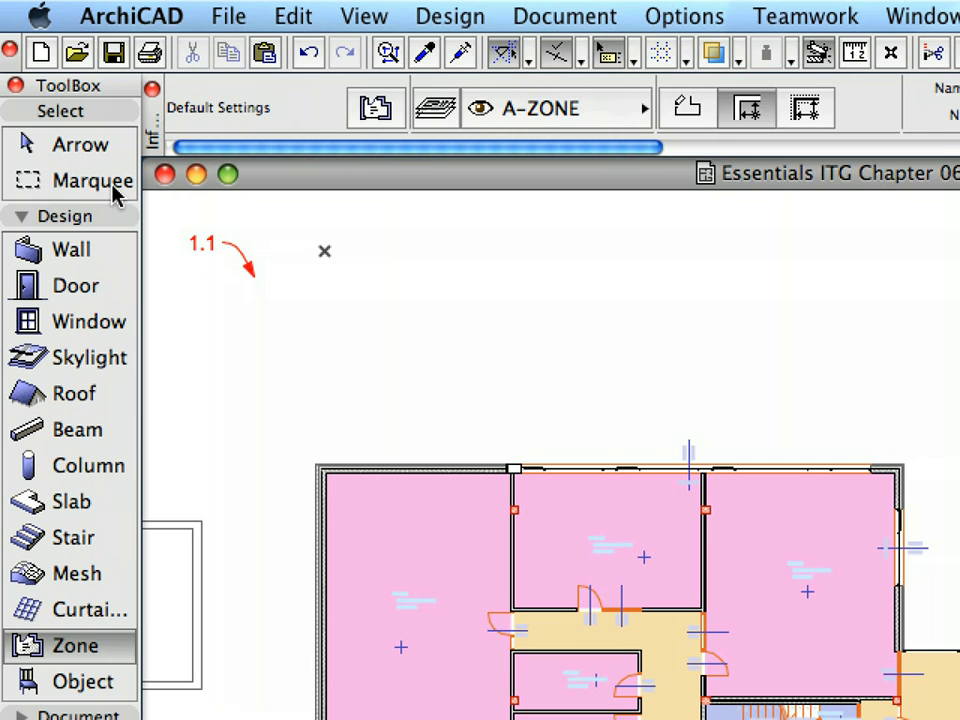
{"action": "left_click", "coordinate": [112, 184]}
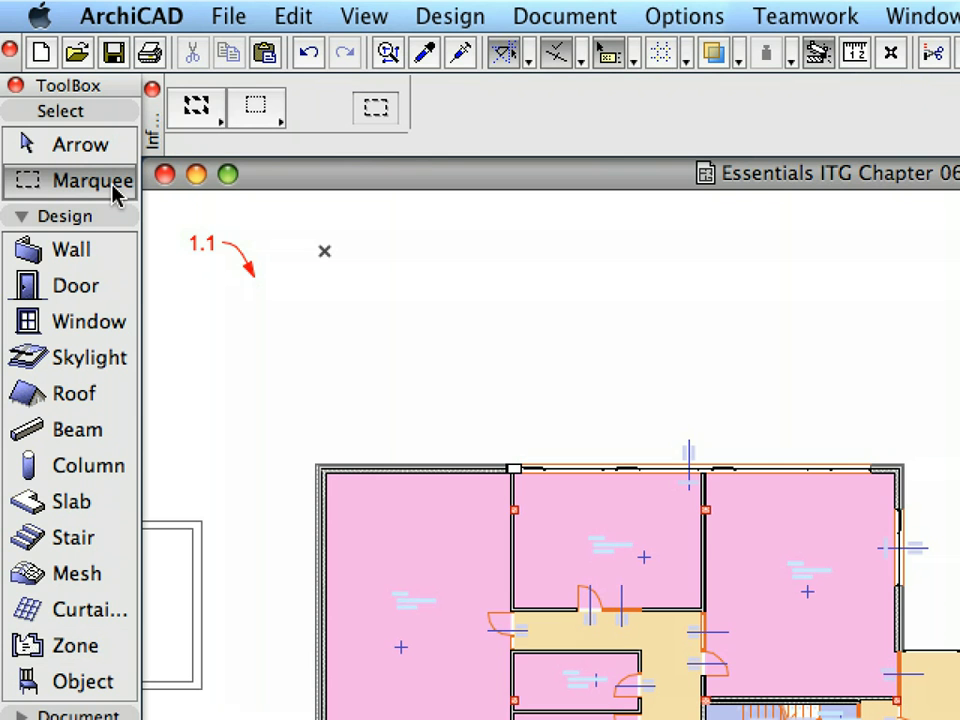
{"action": "left_click", "coordinate": [194, 110]}
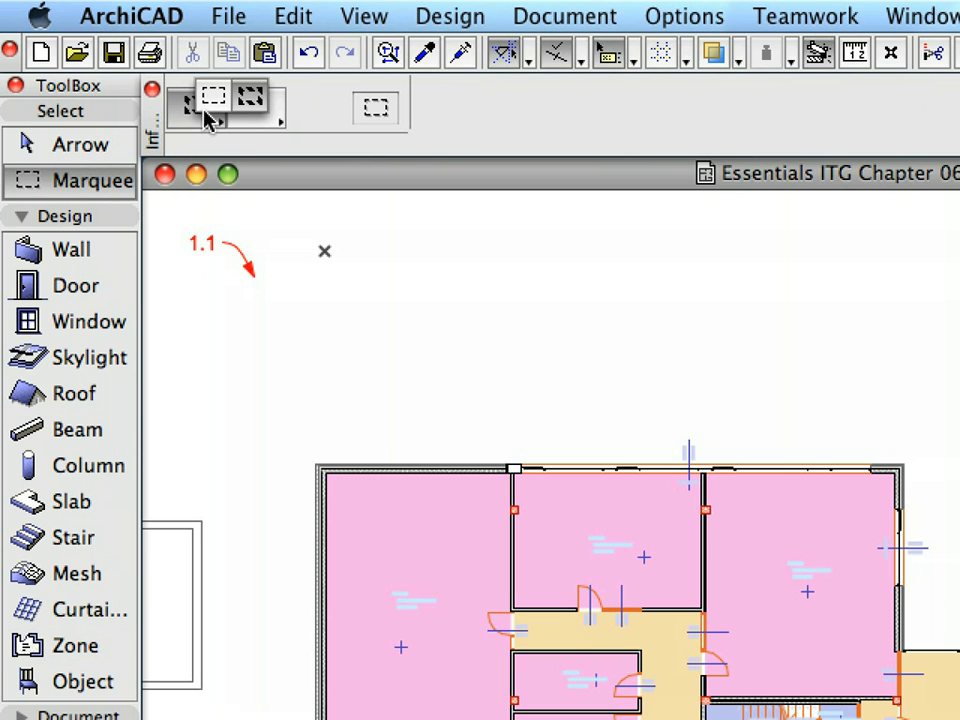
{"action": "left_click", "coordinate": [211, 107]}
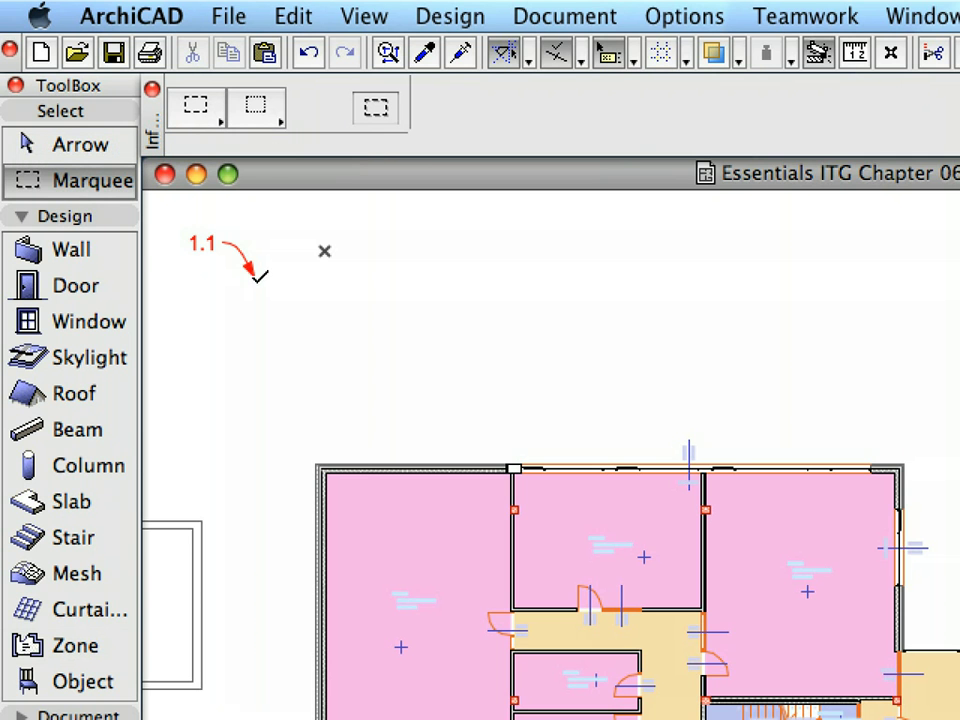
{"action": "left_click", "coordinate": [255, 274]}
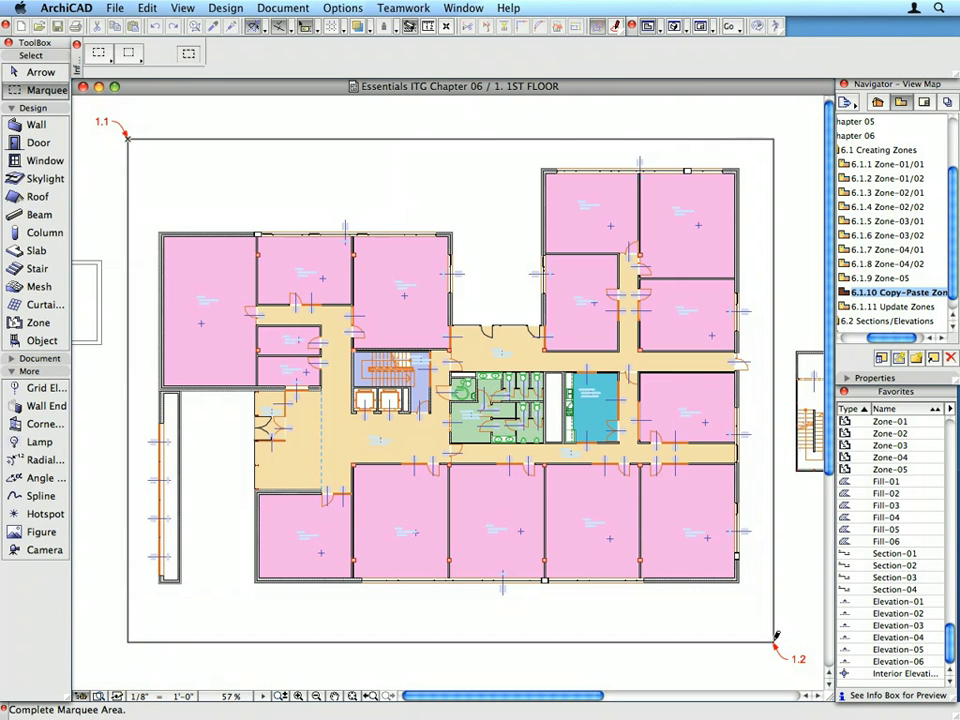
{"action": "left_click", "coordinate": [775, 637]}
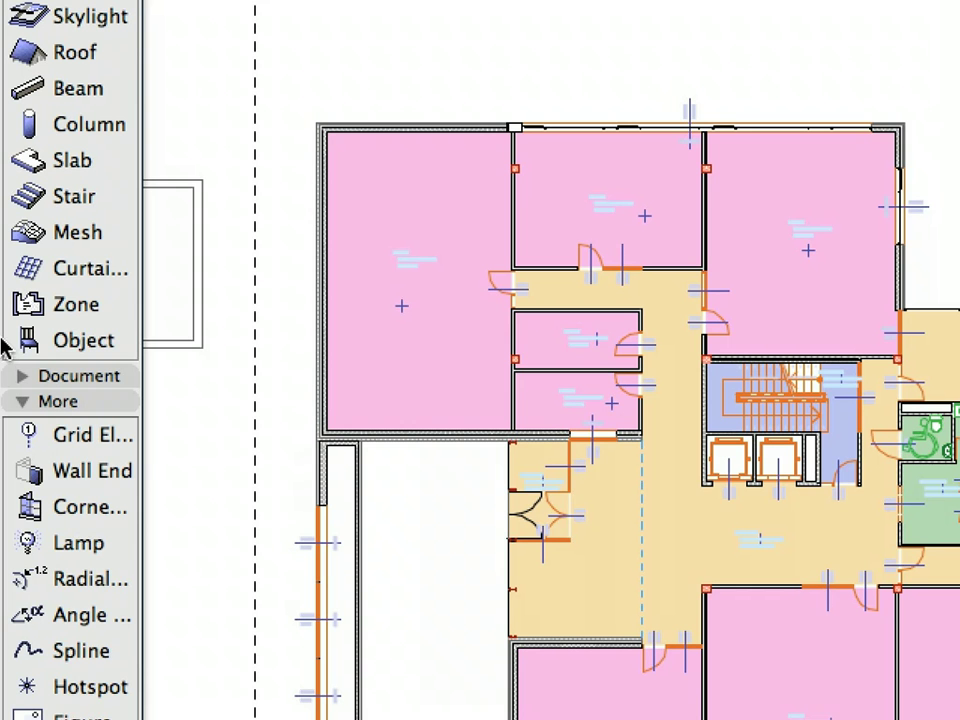
- Select all 22 zones inside the marquee and copy them to the clipboard
{"action": "left_click", "coordinate": [38, 308]}
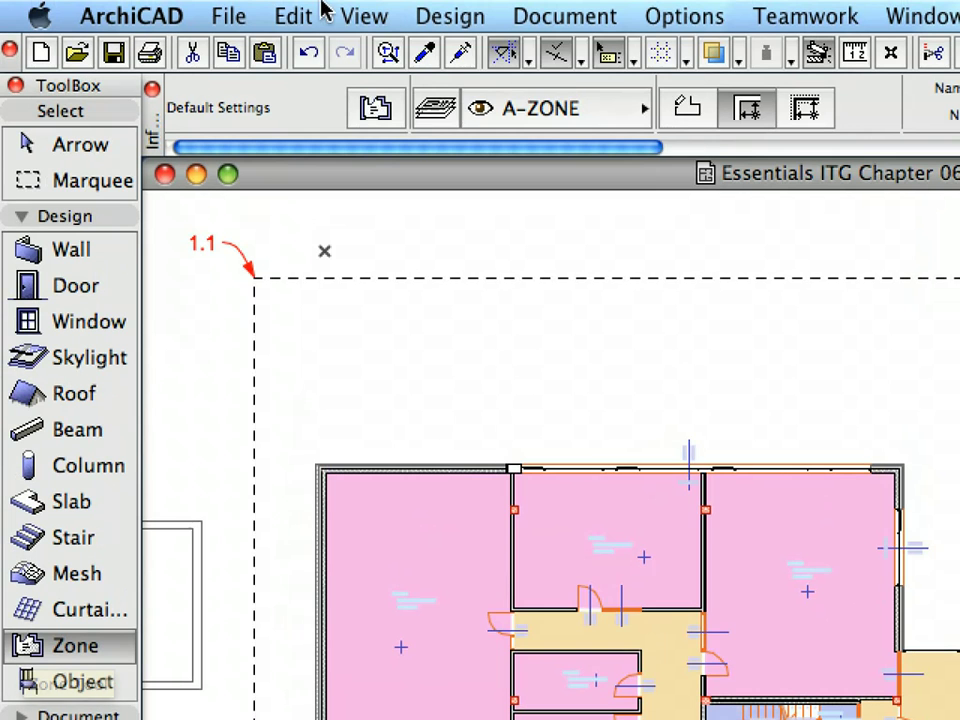
{"action": "left_click", "coordinate": [310, 14]}
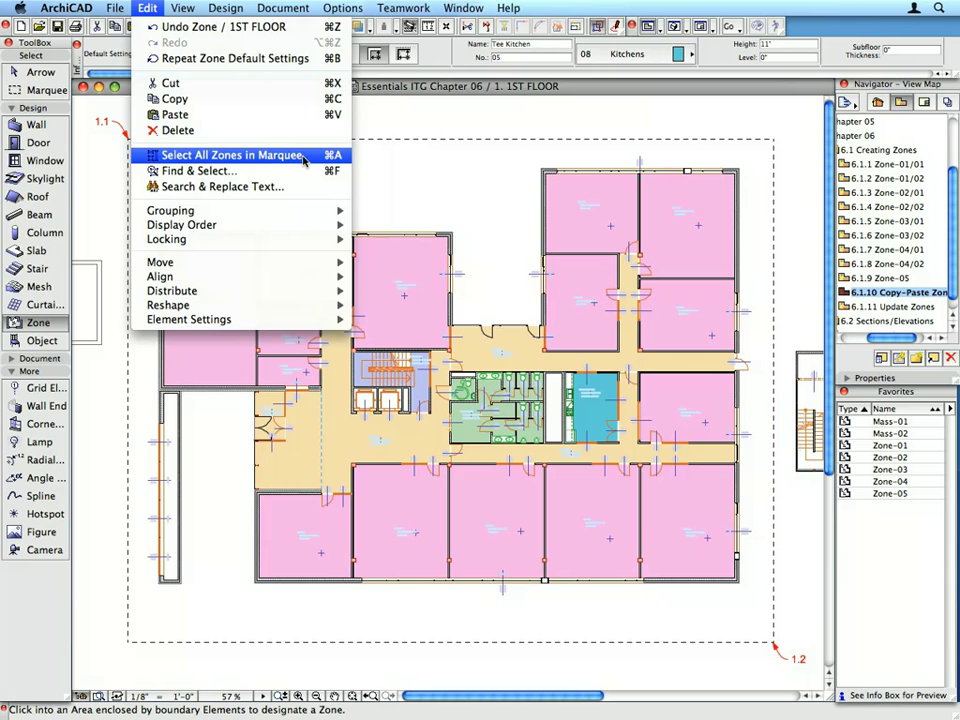
{"action": "left_click", "coordinate": [304, 157]}
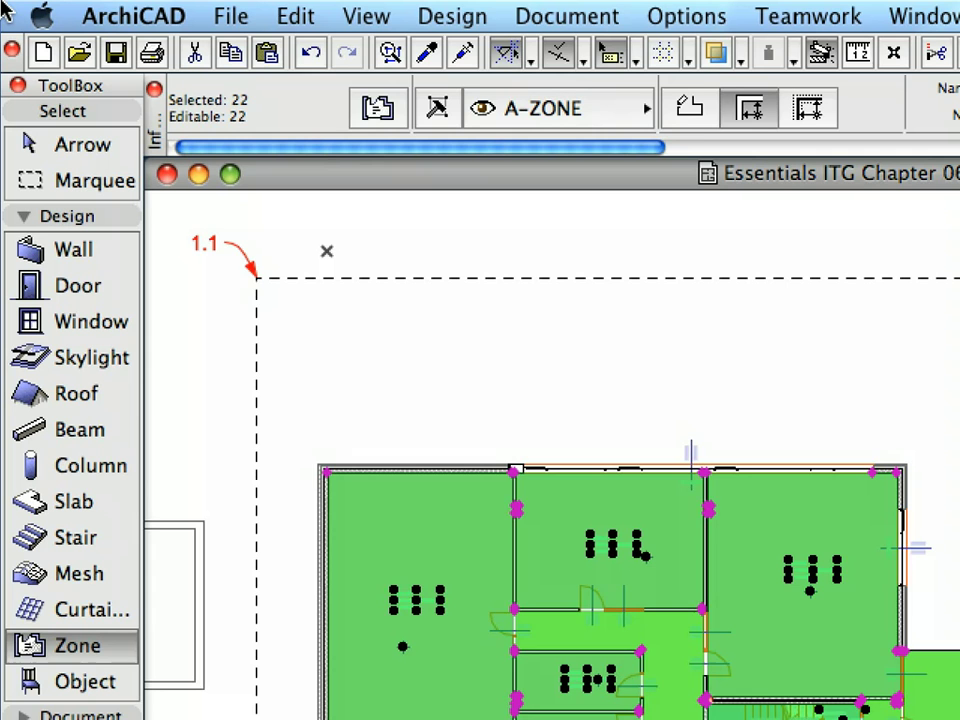
{"action": "left_click", "coordinate": [286, 15]}
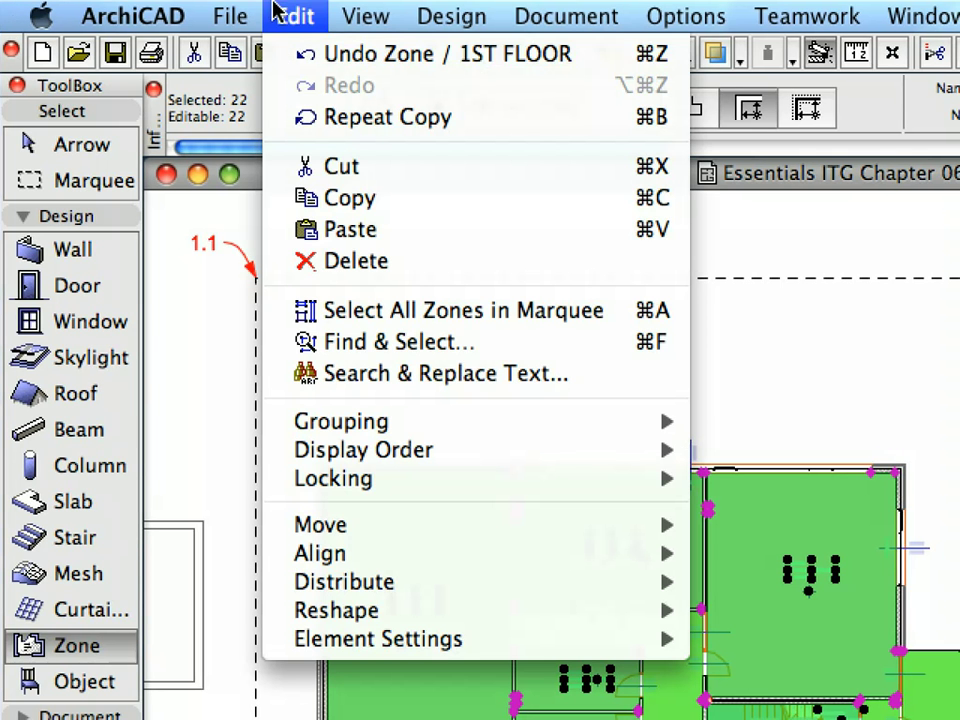
{"action": "left_click", "coordinate": [420, 203]}
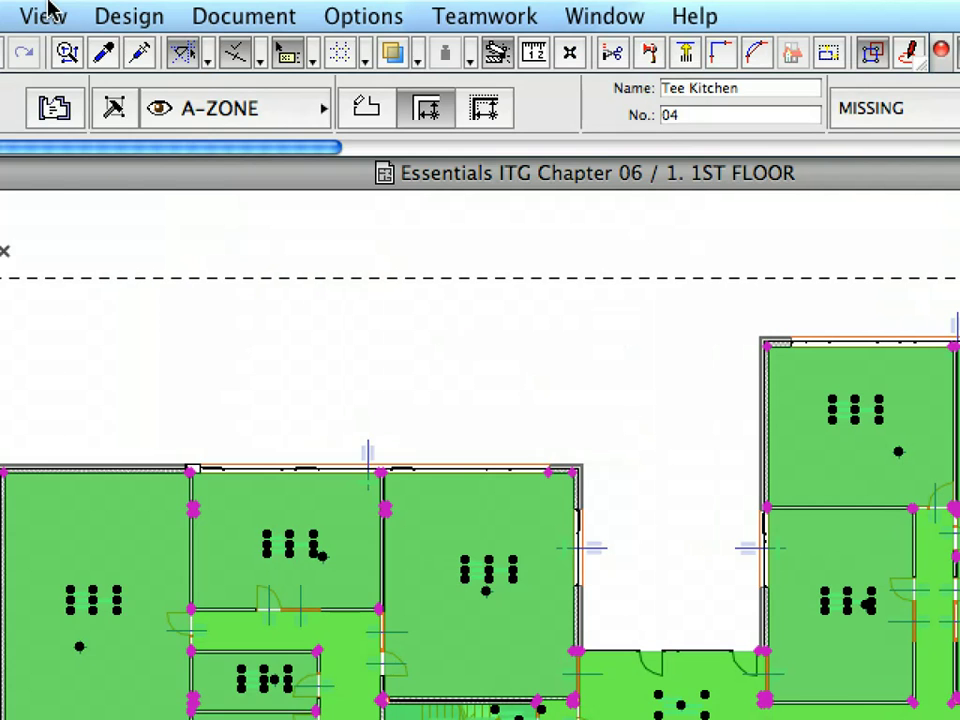
{"action": "left_click", "coordinate": [368, 14]}
- Go up to the 2ND FLOOR and paste the 22 copied zones onto its plan
{"action": "mouse_move", "coordinate": [398, 55]}
{"action": "mouse_move", "coordinate": [536, 64]}
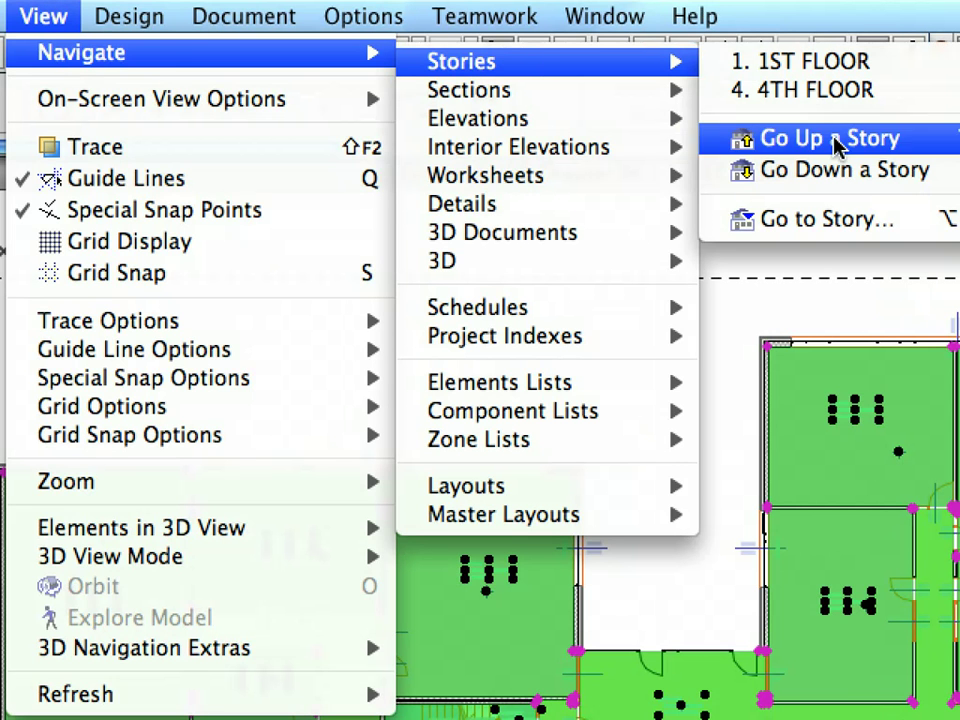
{"action": "left_click", "coordinate": [908, 150]}
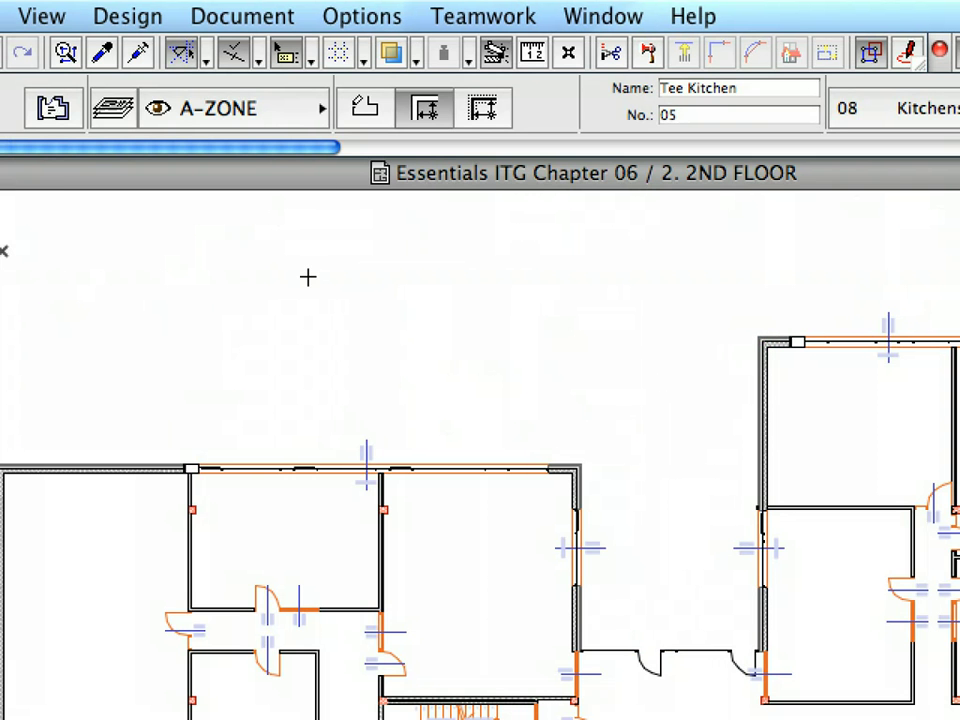
{"action": "right_click", "coordinate": [308, 277]}
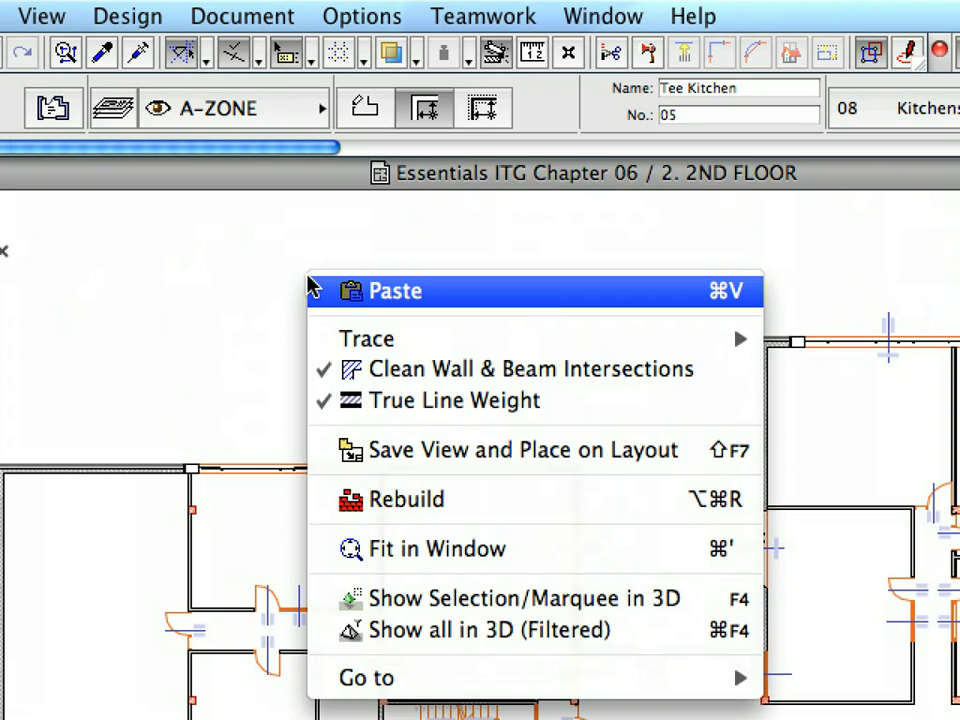
{"action": "left_click", "coordinate": [556, 296]}
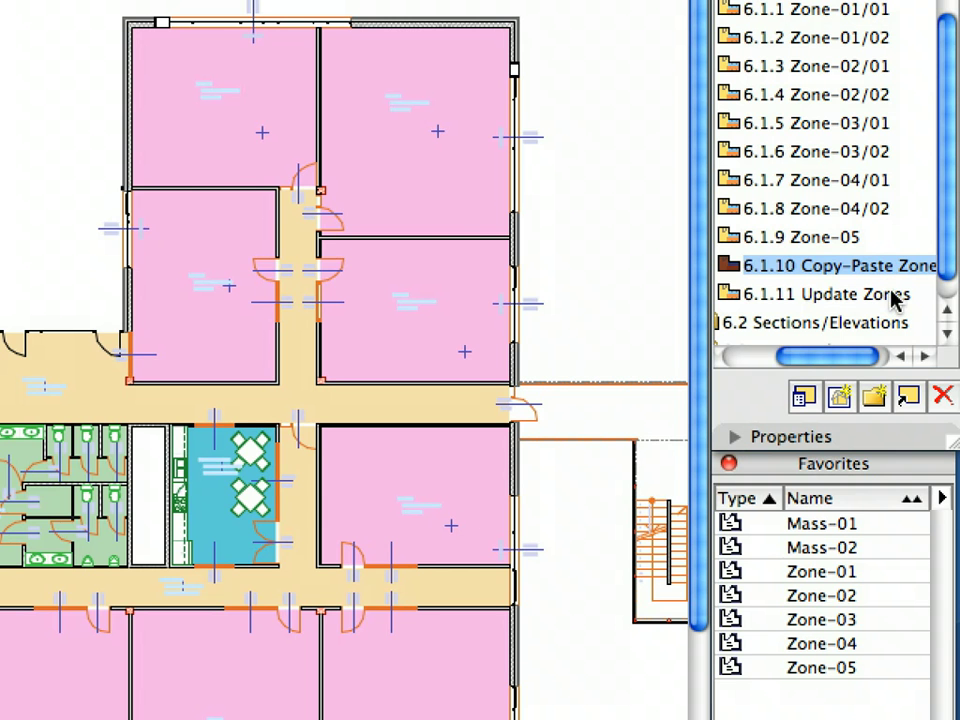
- Switch to the 6.1.11 Update Zones view and delete the small Passage - 06 zone at 1
{"action": "left_click", "coordinate": [926, 309]}
{"action": "double_click", "coordinate": [895, 298]}
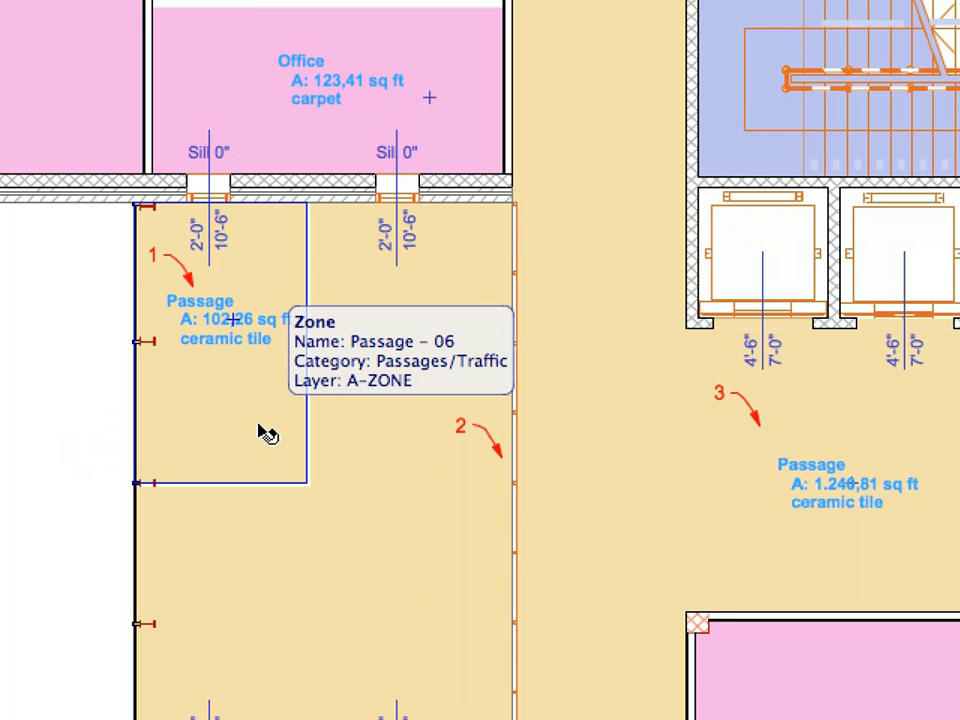
{"action": "left_click", "coordinate": [266, 433]}
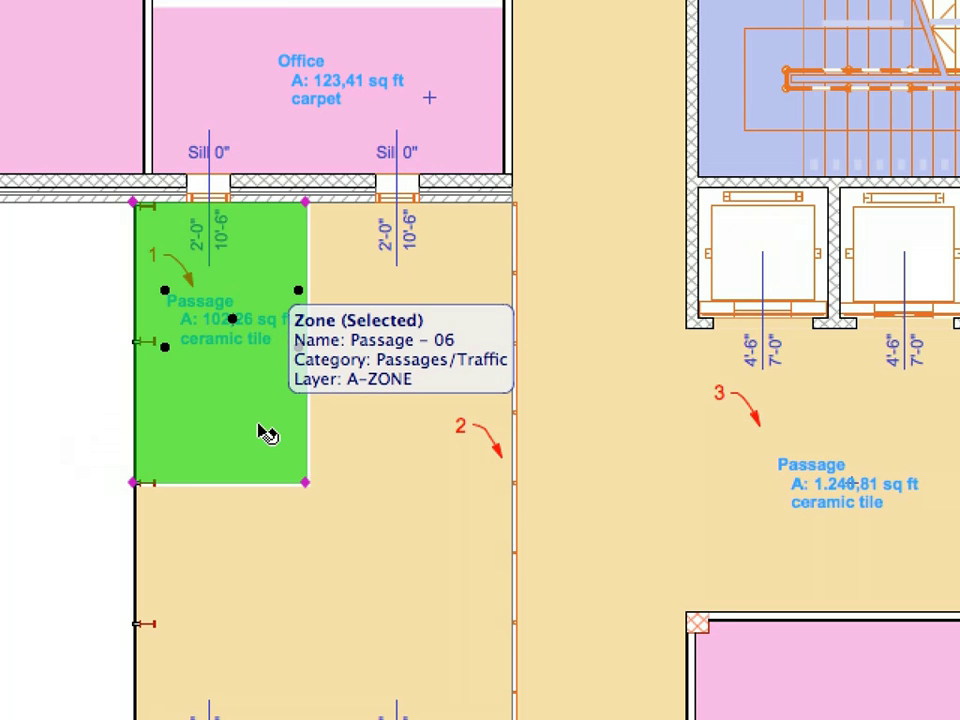
{"action": "right_click", "coordinate": [261, 226]}
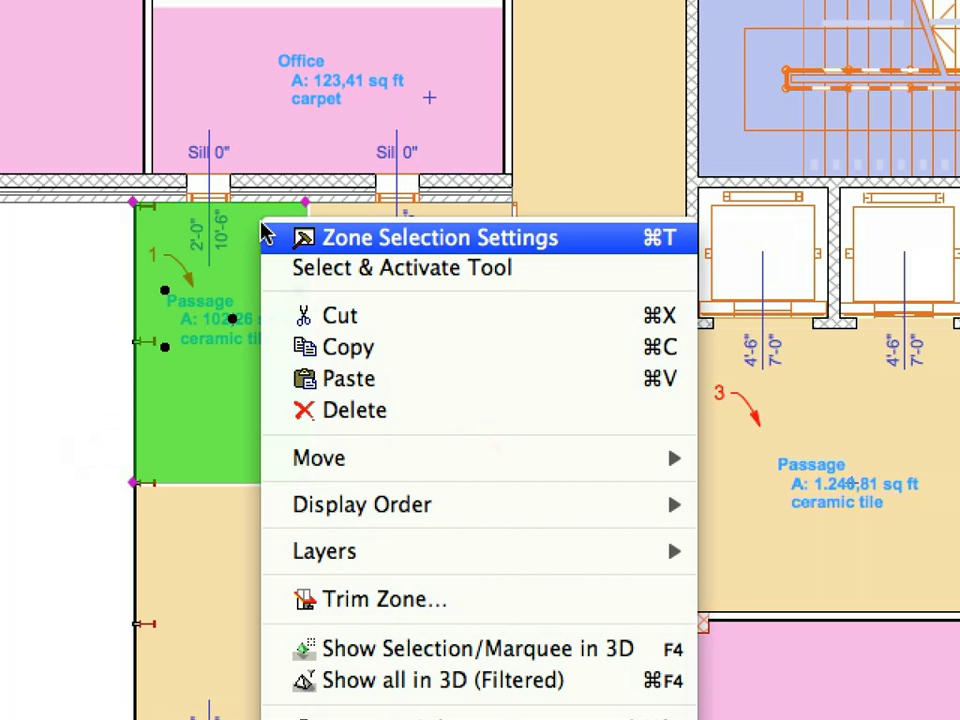
{"action": "left_click", "coordinate": [432, 420]}
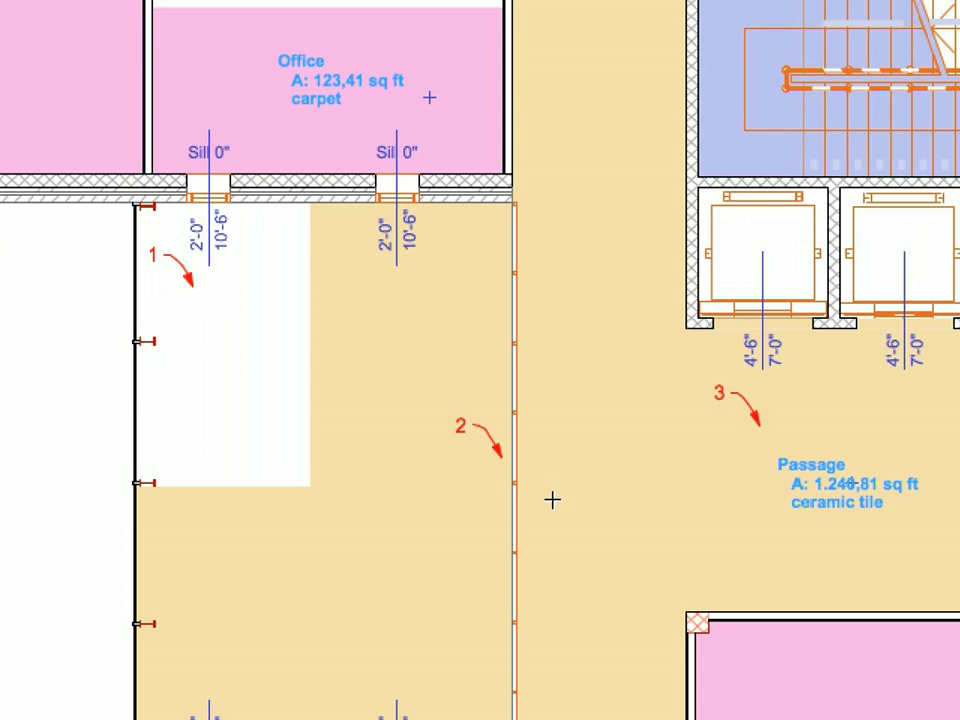
- Zoom to the wall at 2, select its solid edge line, and open Line Selection Settings
{"action": "scroll", "coordinate": [553, 499], "scroll_direction": "up", "scroll_amount": 3}
{"action": "scroll", "coordinate": [553, 499], "scroll_direction": "down", "scroll_amount": 1}
{"action": "scroll", "coordinate": [553, 499], "scroll_direction": "up", "scroll_amount": 2}
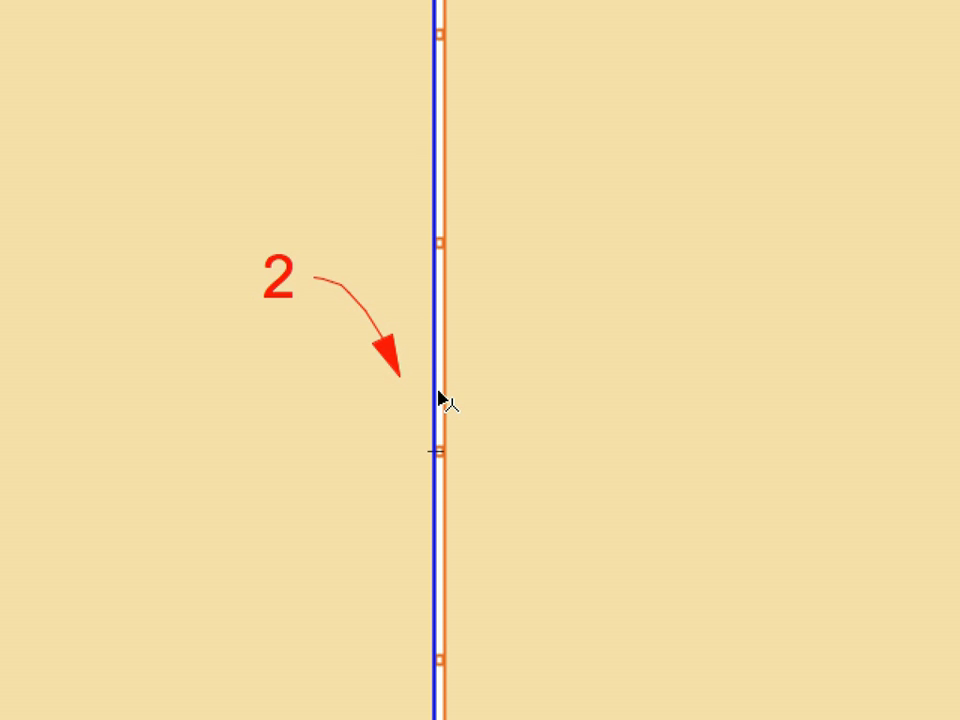
{"action": "mouse_move", "coordinate": [437, 398]}
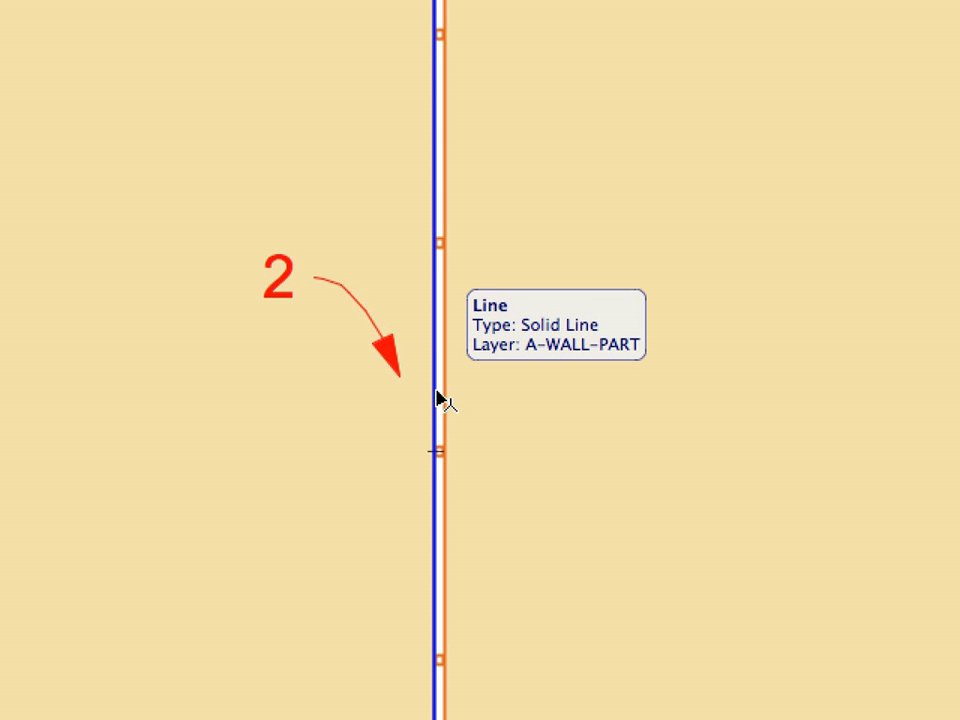
{"action": "left_click", "coordinate": [437, 398]}
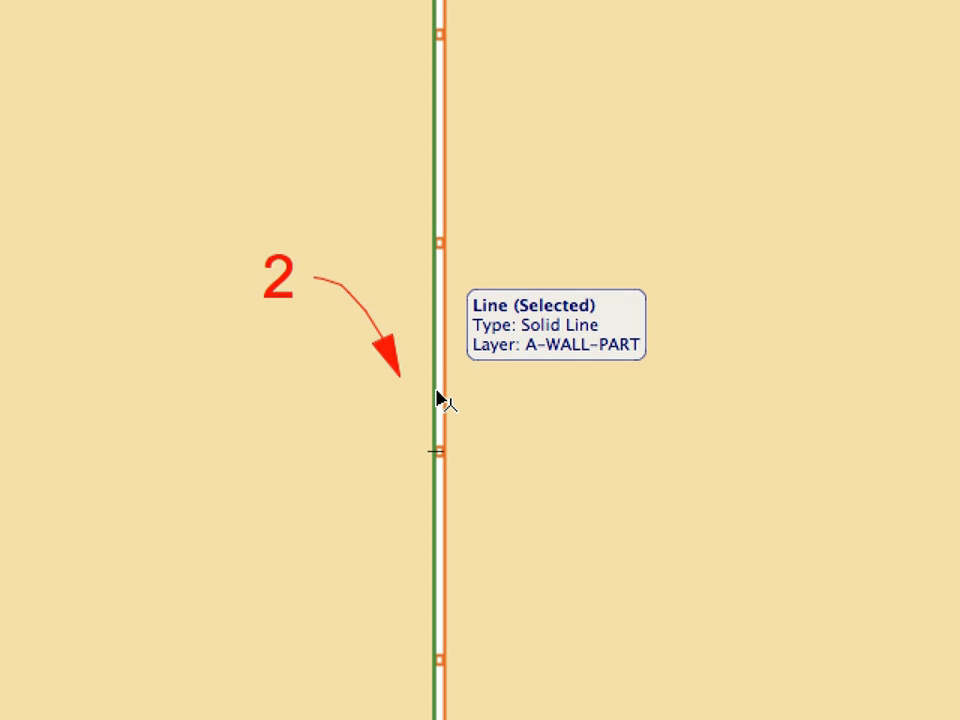
{"action": "left_click", "coordinate": [437, 397]}
{"action": "right_click", "coordinate": [437, 397]}
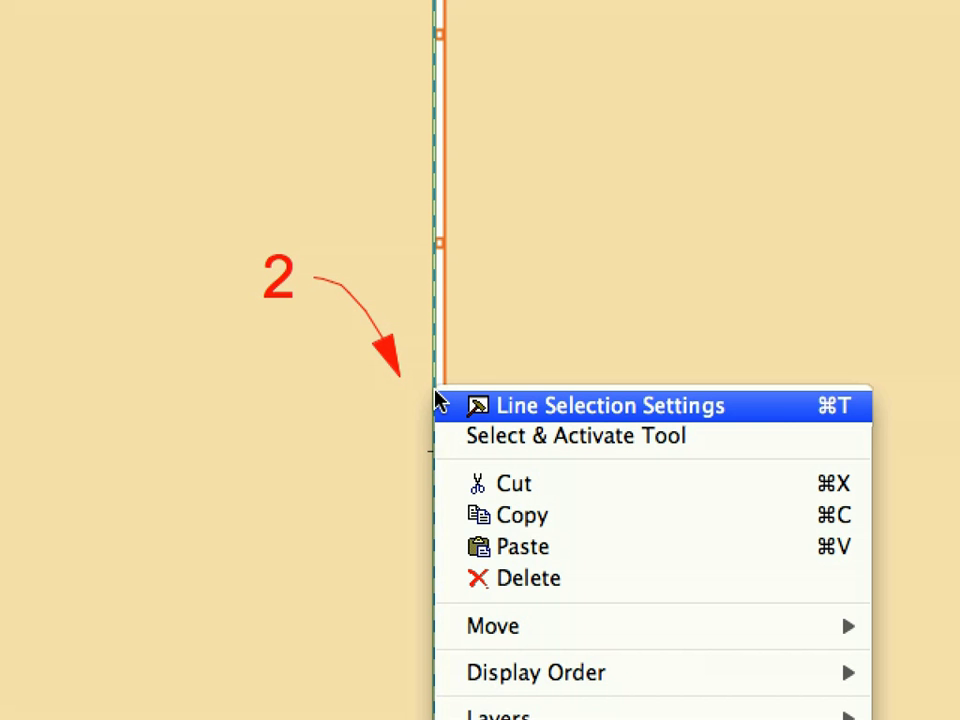
{"action": "left_click", "coordinate": [806, 408]}
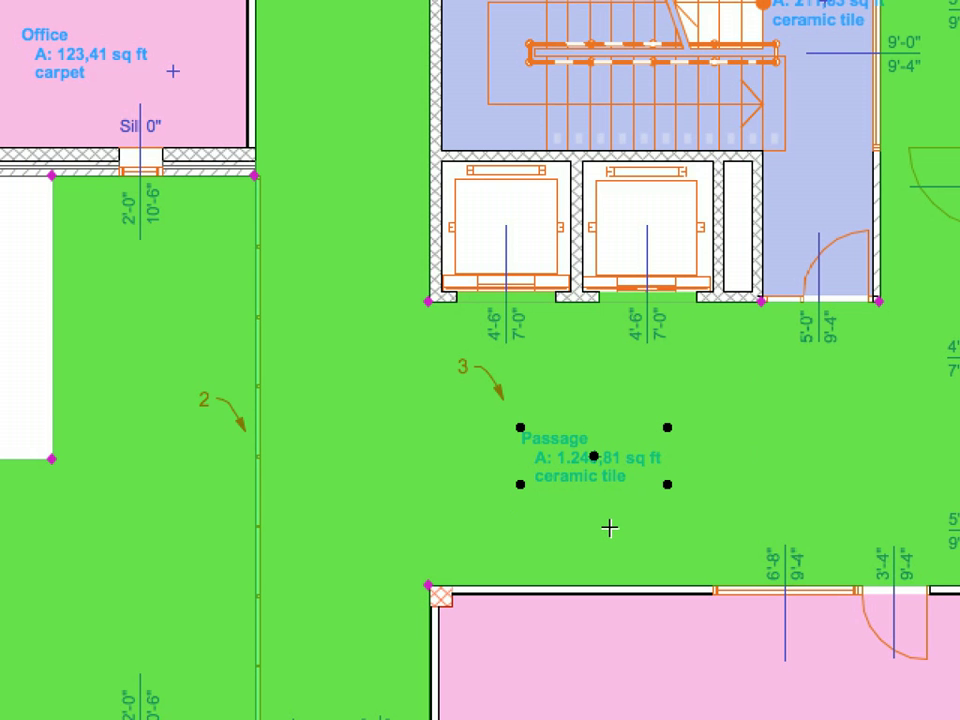
- Run Design > Update Zones on the Passage zone at 3, recalculating it to 896,64 sq ft
{"action": "left_click", "coordinate": [256, 10]}
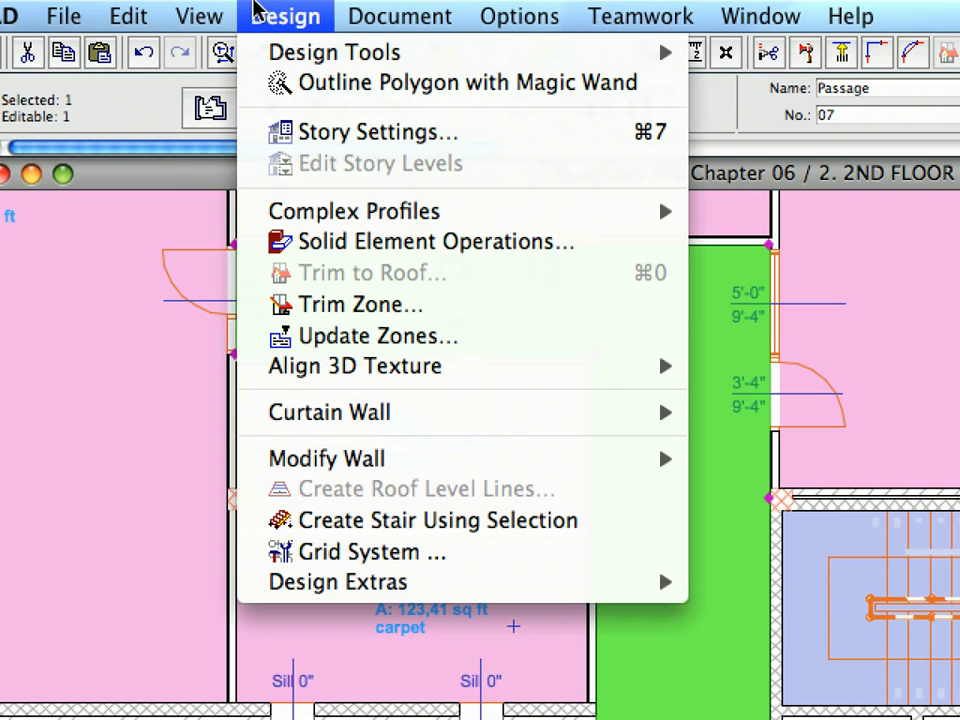
{"action": "left_click", "coordinate": [370, 335]}
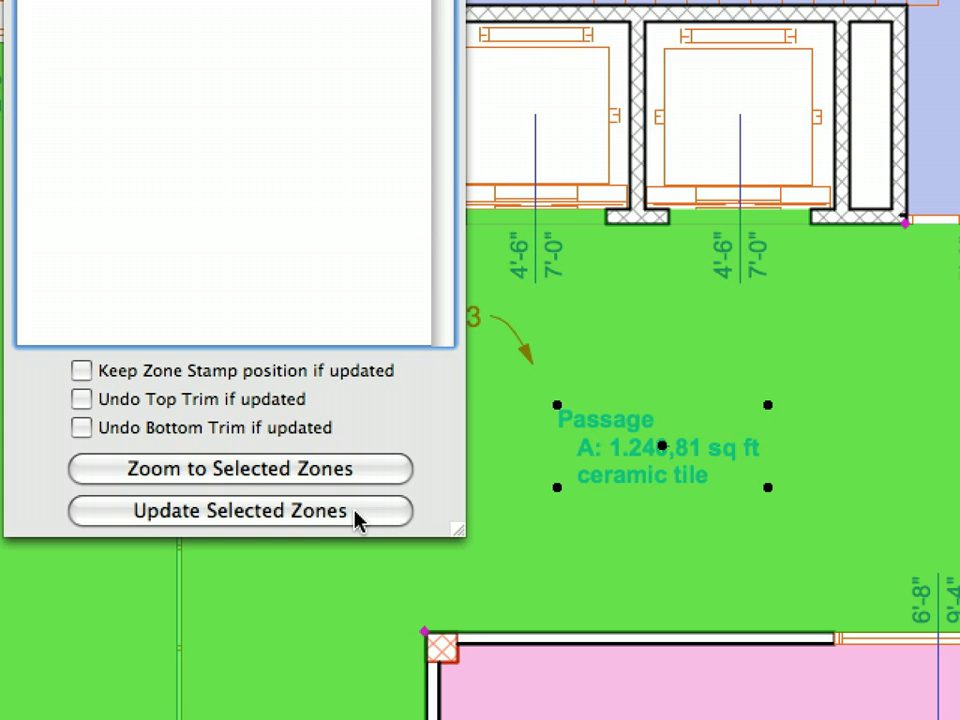
{"action": "left_click", "coordinate": [357, 511]}
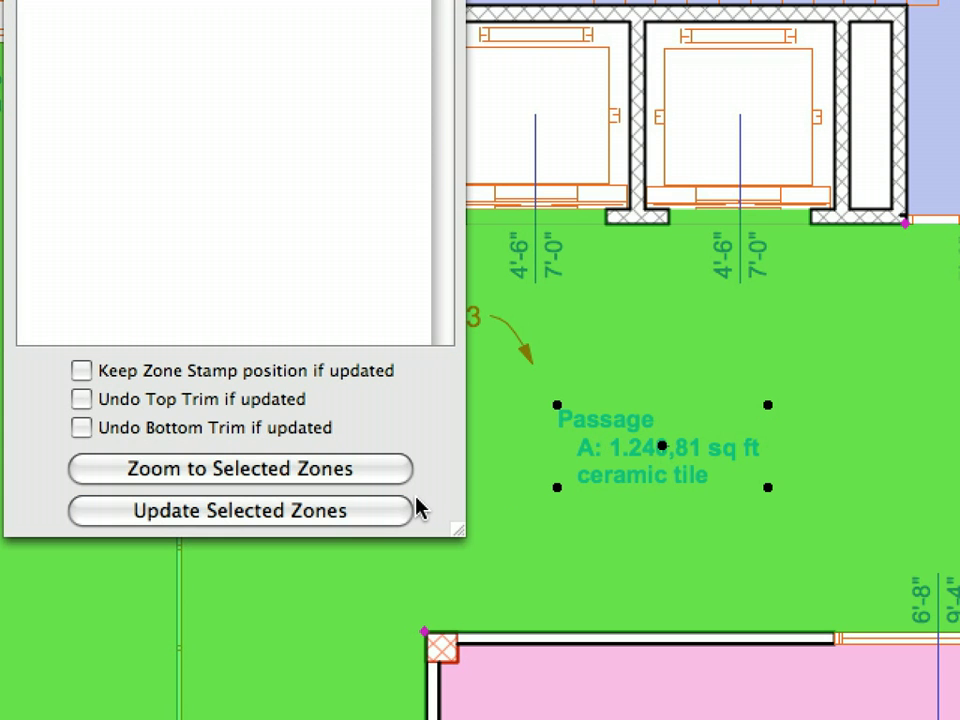
{"action": "left_click", "coordinate": [383, 511]}
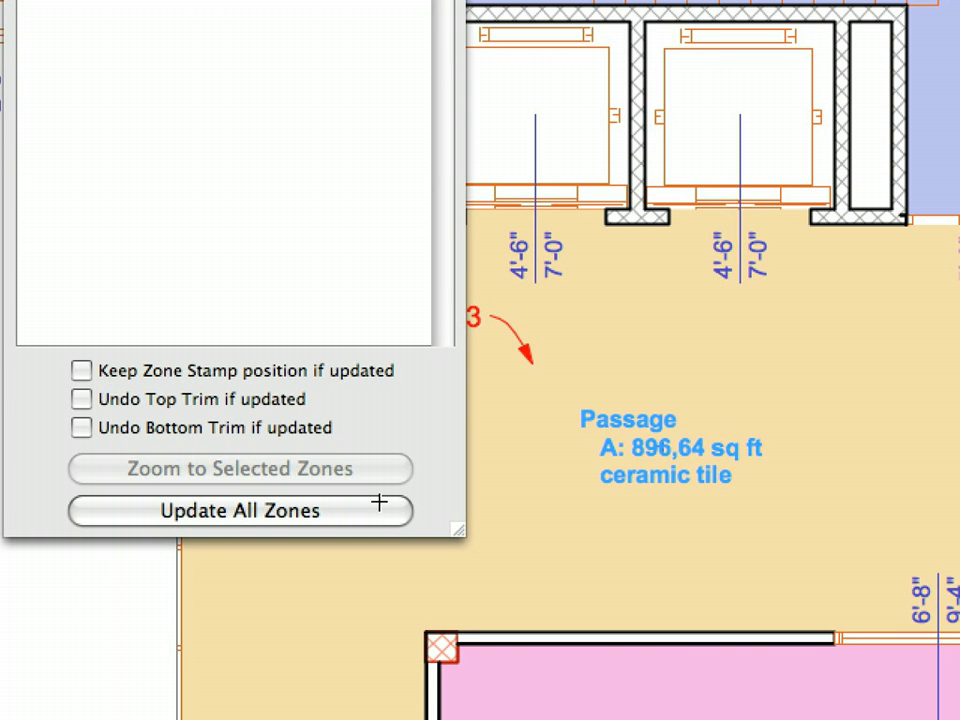
- Go up one story to the 3RD FLOOR and paste the copied coloured zones onto its plan
{"action": "mouse_move", "coordinate": [476, 74]}
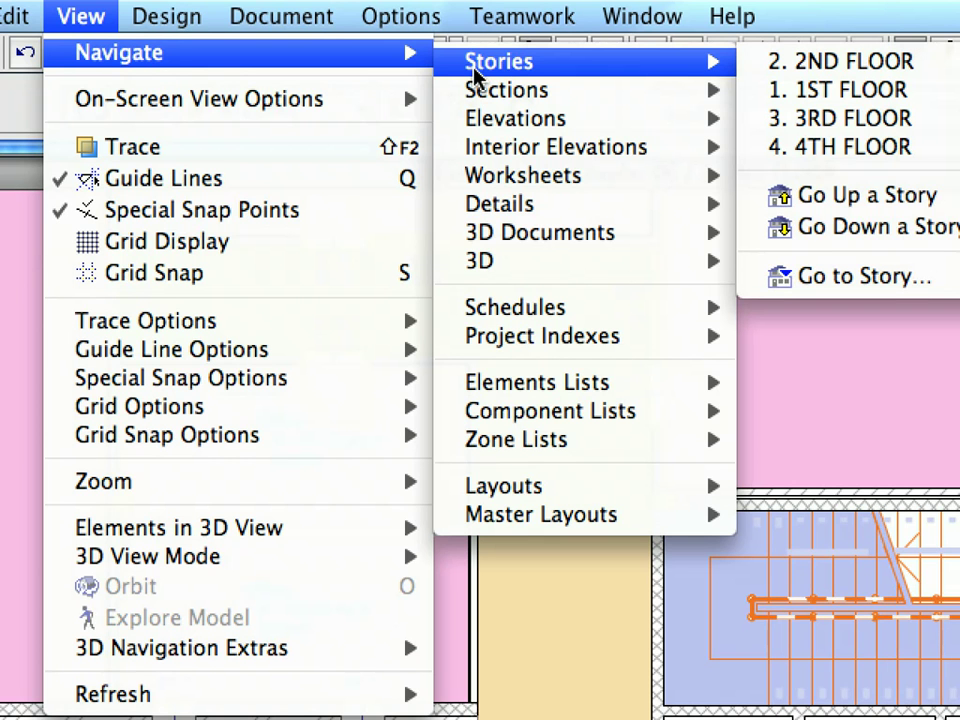
{"action": "left_click", "coordinate": [876, 200]}
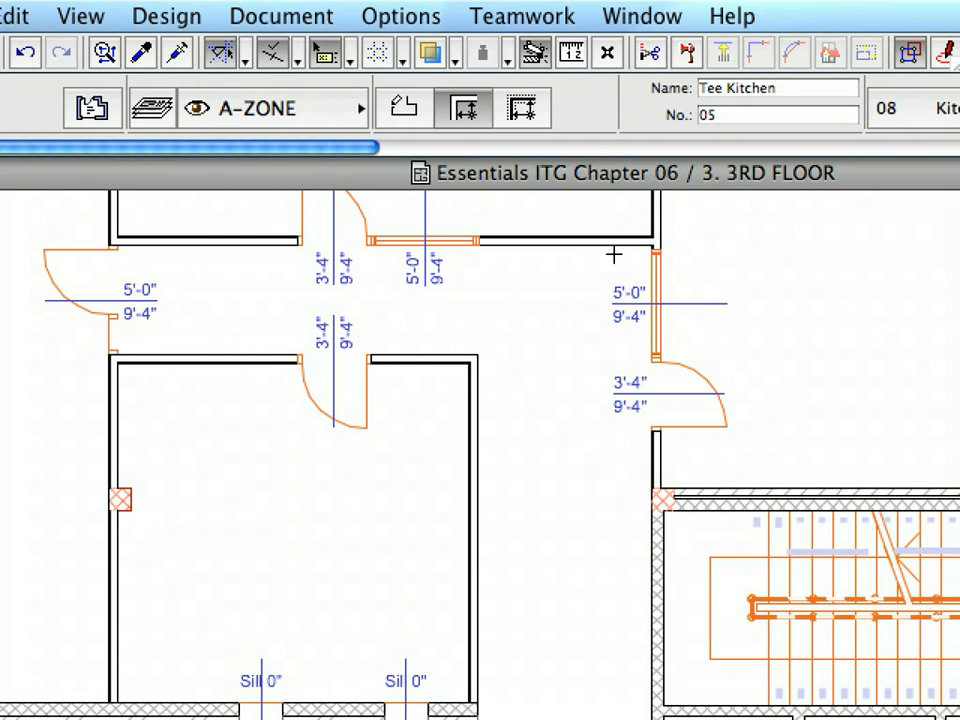
{"action": "right_click", "coordinate": [511, 283]}
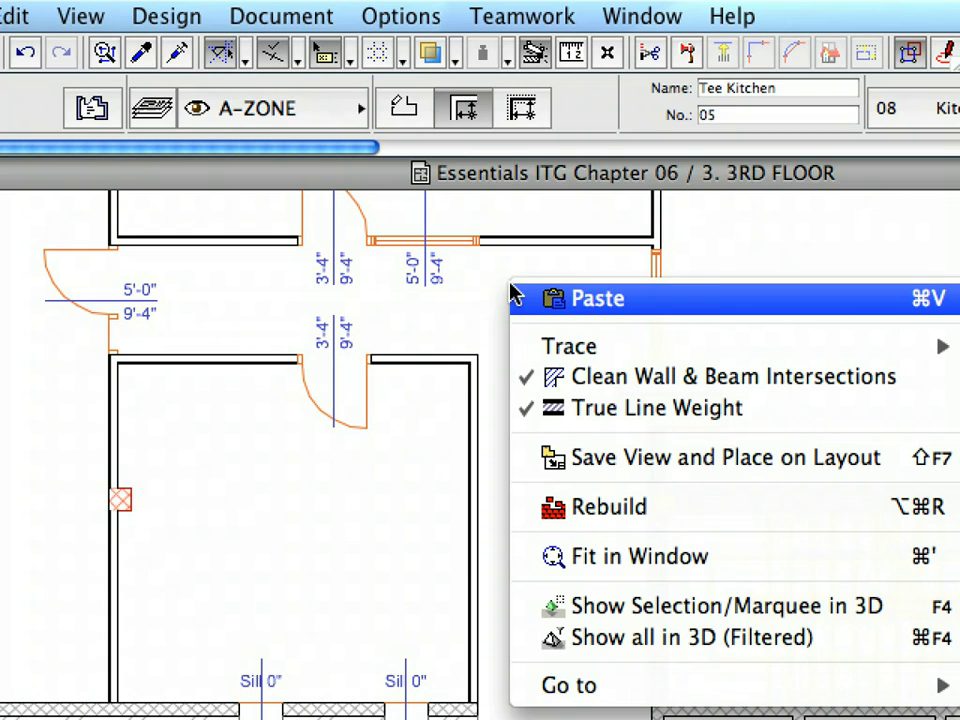
{"action": "left_click", "coordinate": [718, 296]}
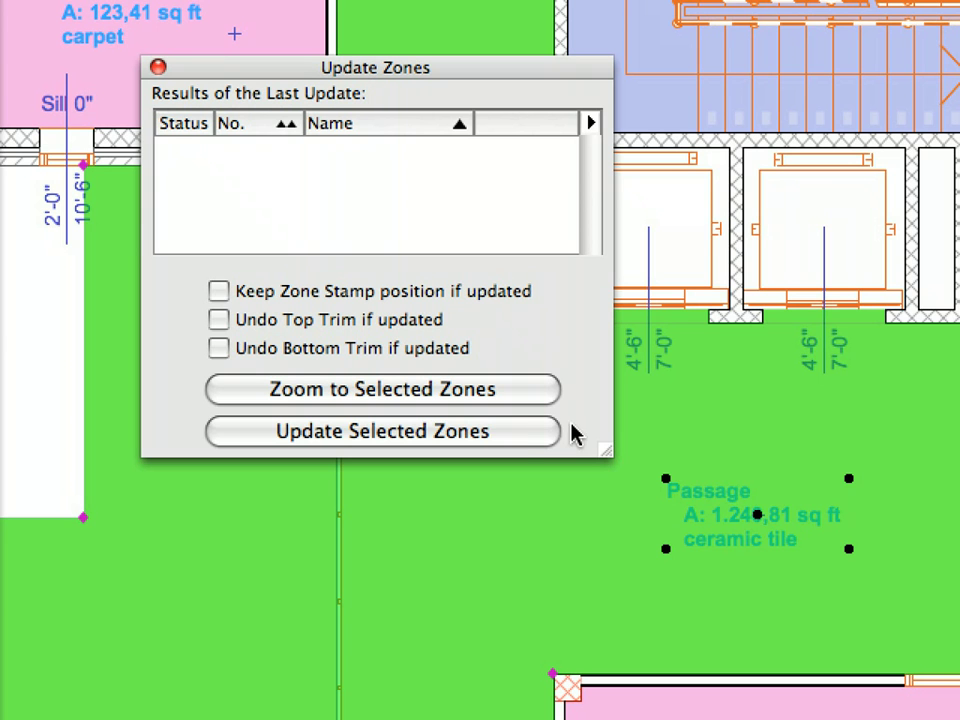
- Apply Update Selected Zones to the 3rd-floor Passage zone (896,64 sq ft), then close the dialog
{"action": "left_click", "coordinate": [529, 438]}
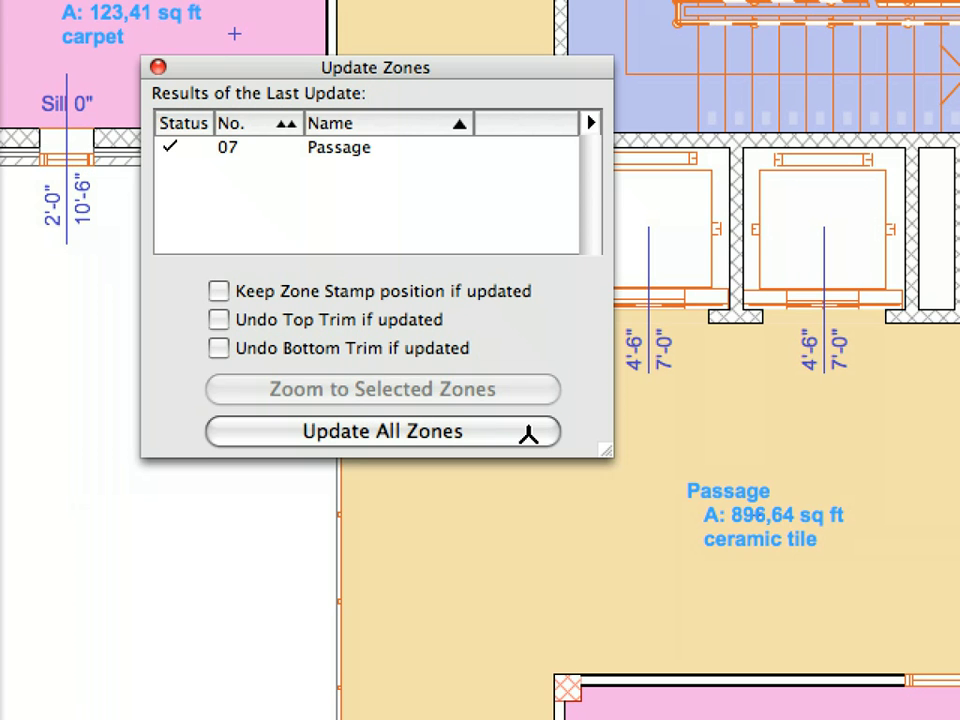
{"action": "left_click", "coordinate": [158, 67]}
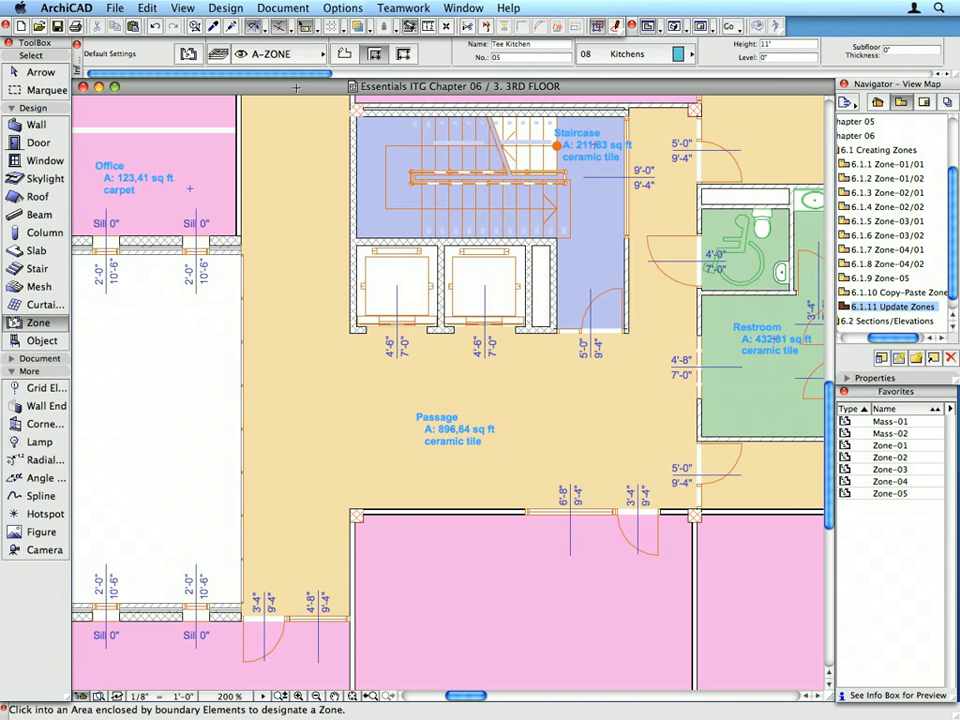